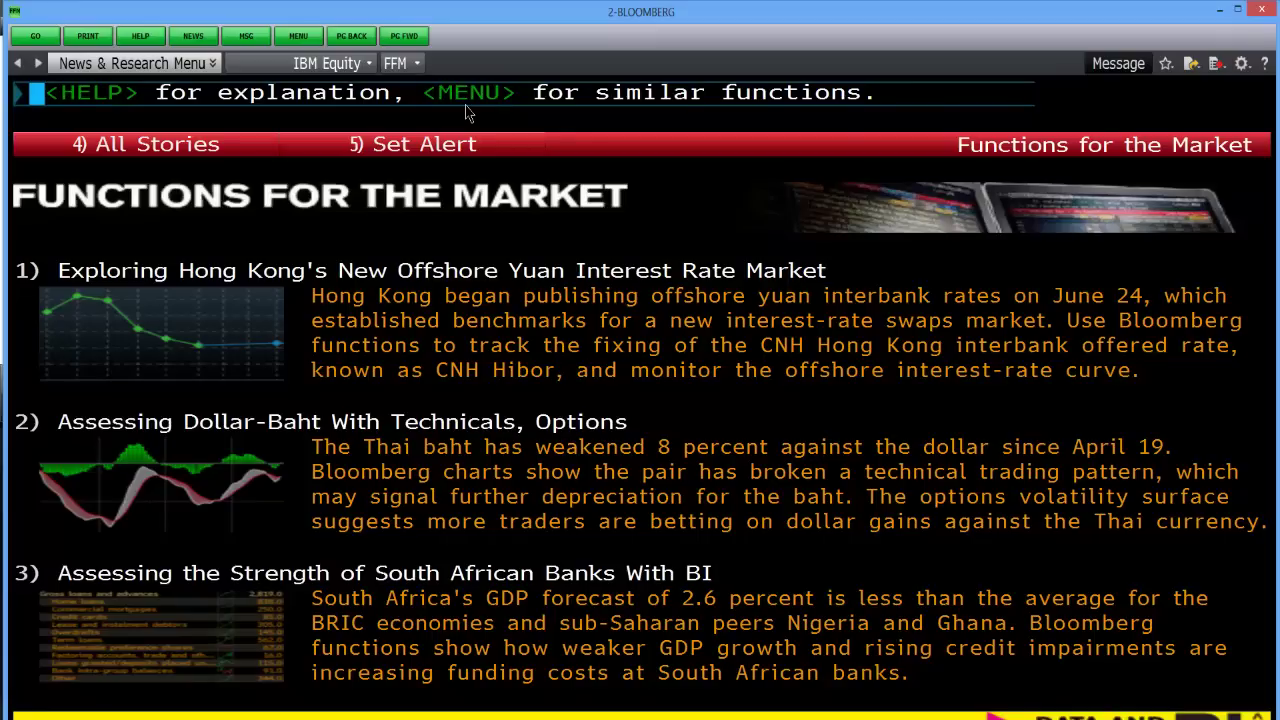
# Load the DCF valuation for IBM UN Equity, showing an implied price of 253.47.
pyautogui.write('I')
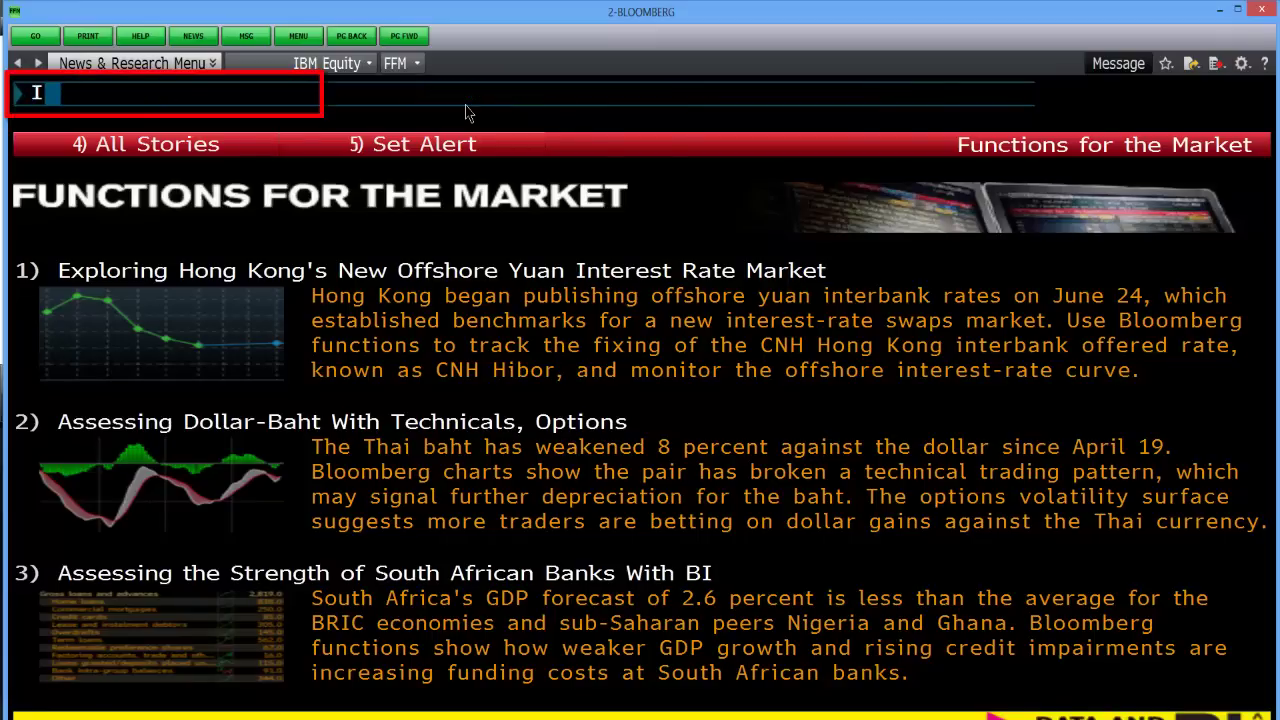
pyautogui.write('BM UN')
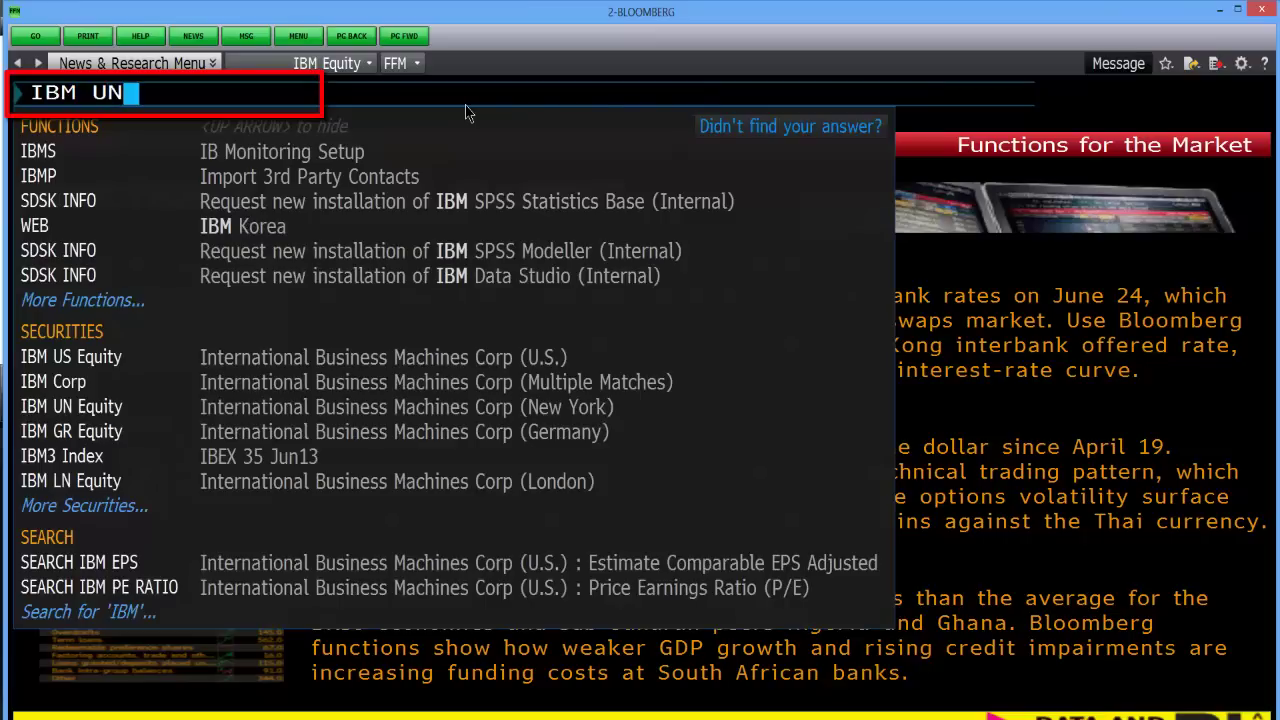
pyautogui.press('F8')
pyautogui.write('DCF')
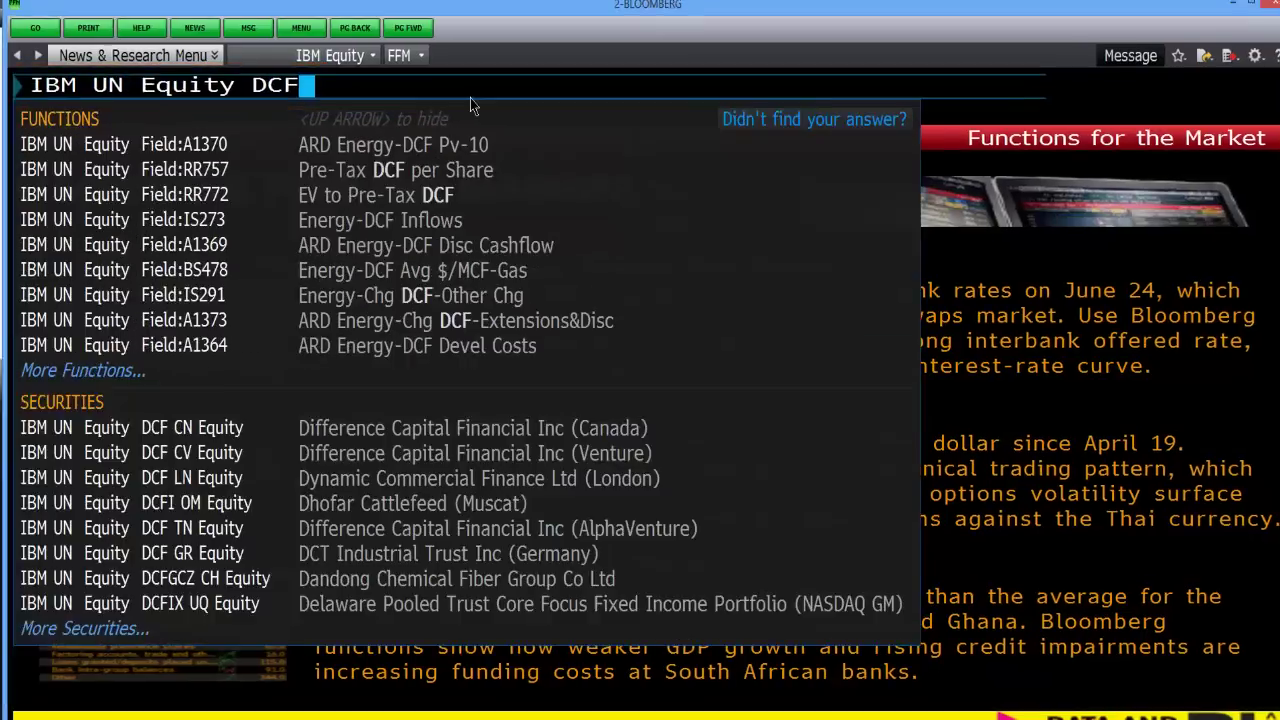
pyautogui.press('Return')
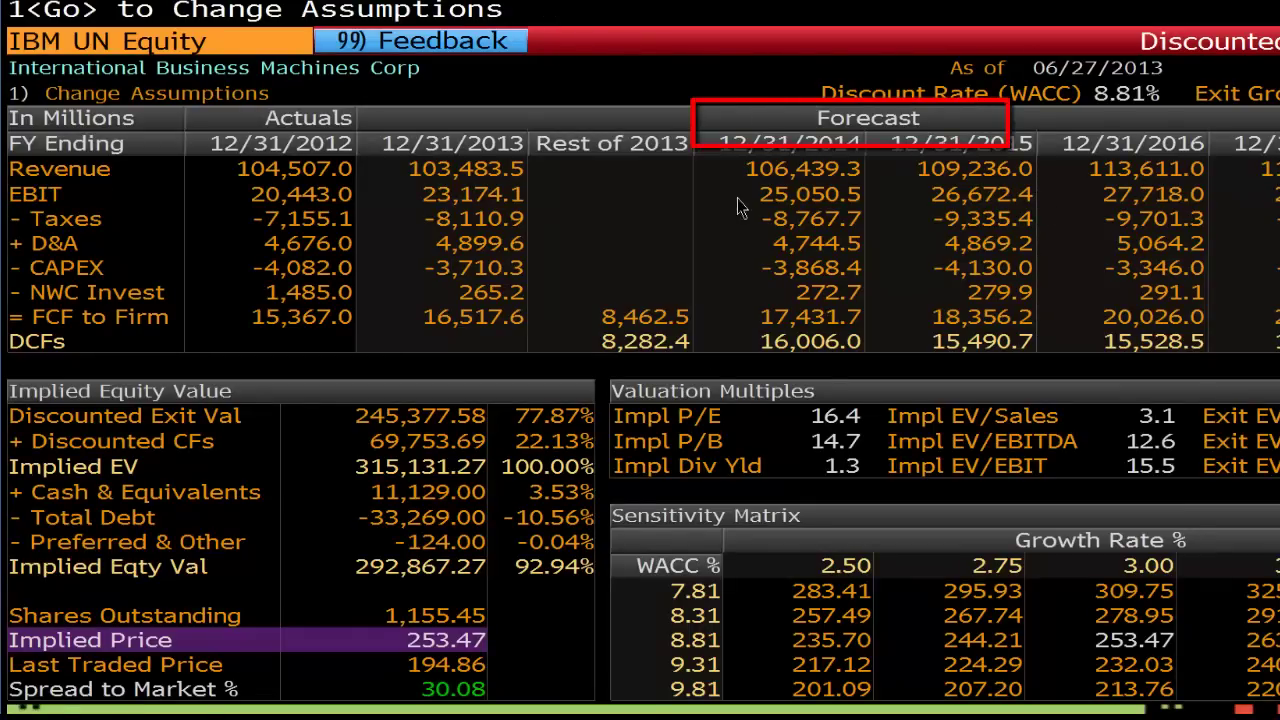
pyautogui.moveTo(733, 208)
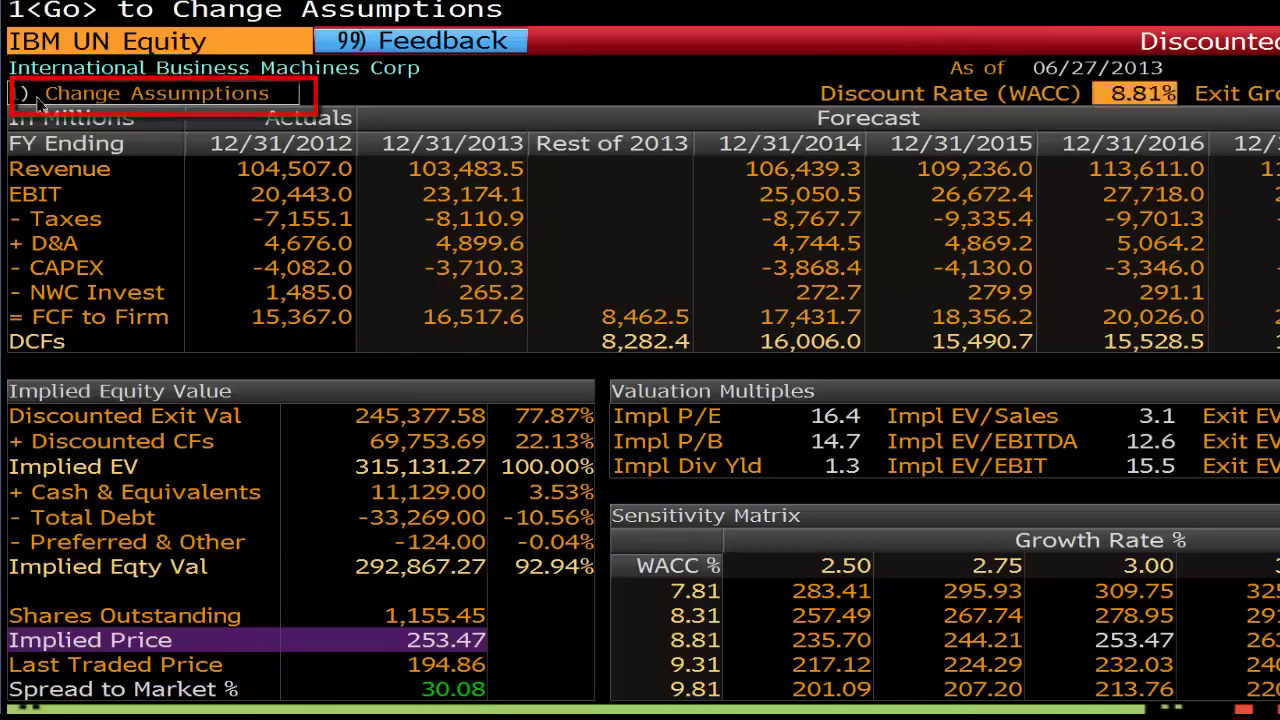
# Change the DCF discount rate (WACC) assumption to 7.5%, raising the implied price to 332.50.
pyautogui.click(36, 100)
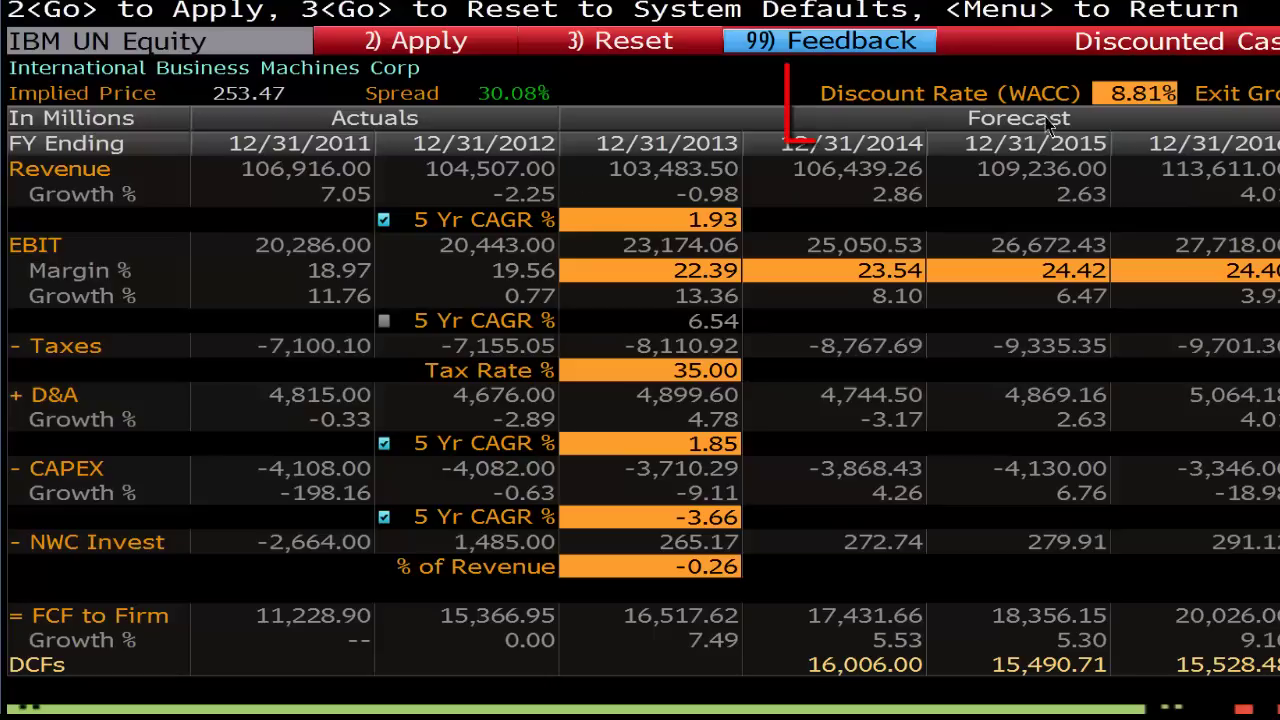
pyautogui.click(1136, 99)
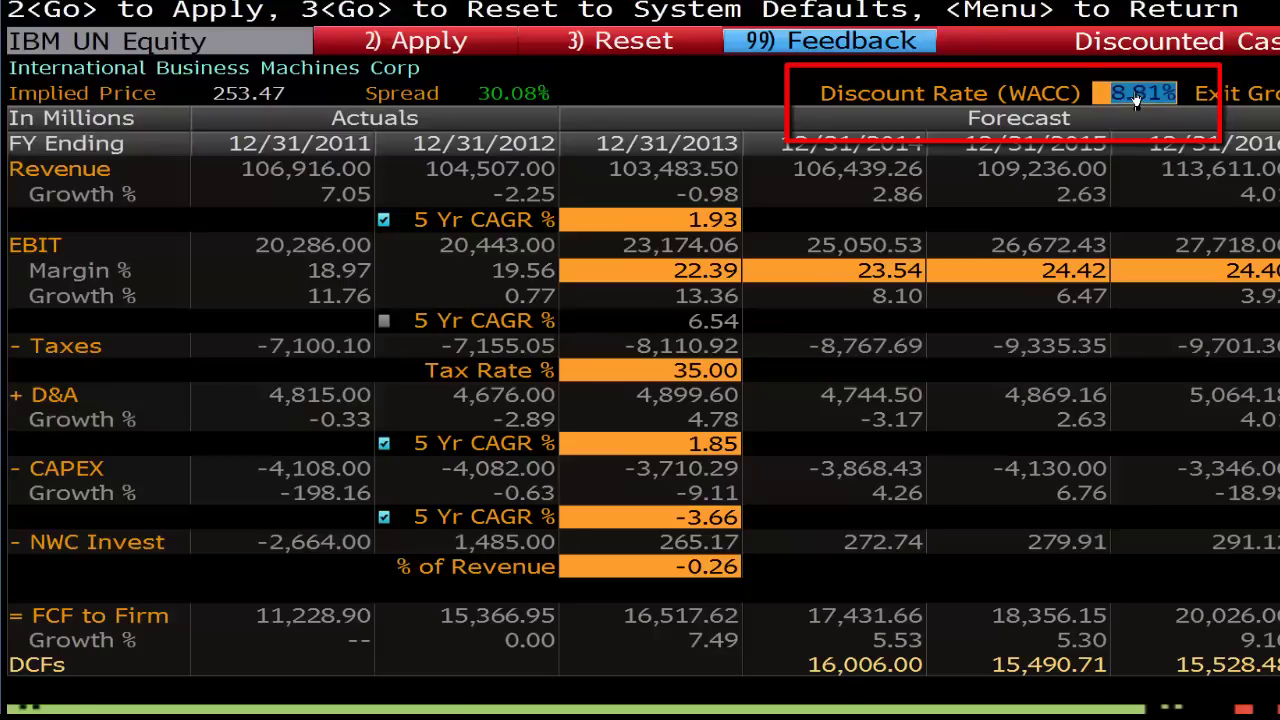
pyautogui.write('7.5')
pyautogui.press('Return')
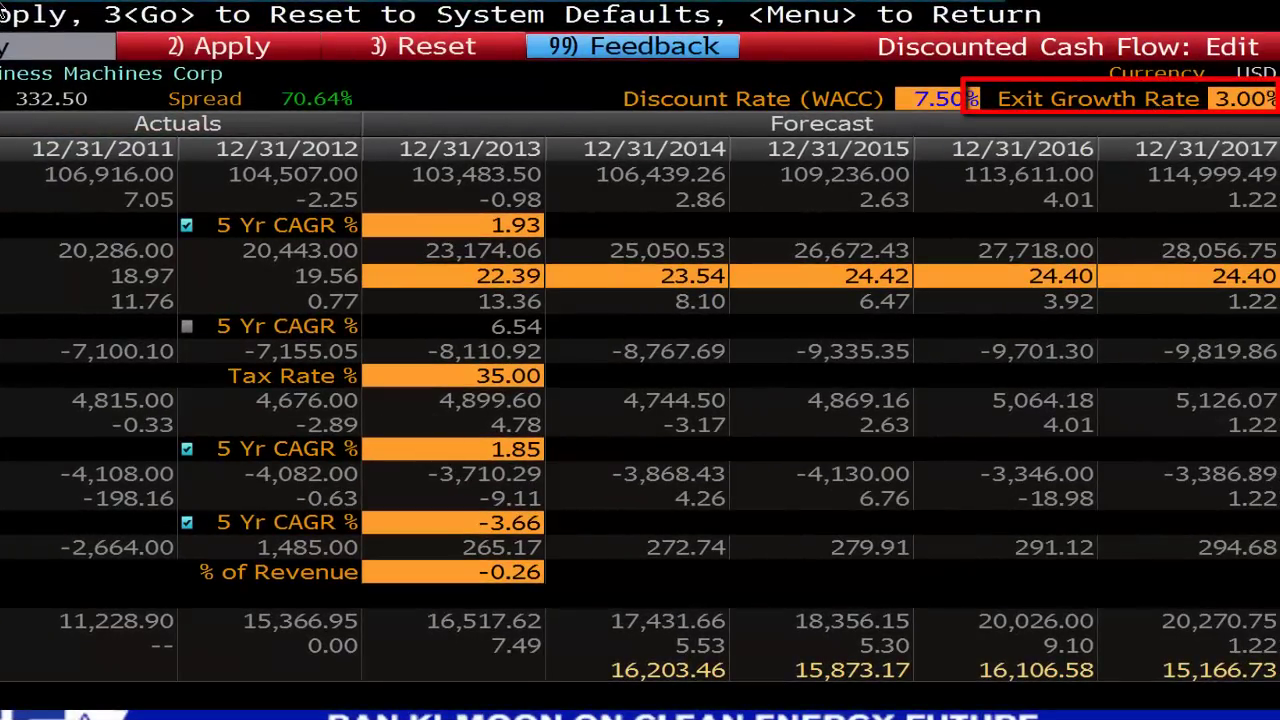
# Exit assumption editing and reset to default assumptions, restoring 8.81% WACC and 253.46 implied price.
pyautogui.press('Escape')
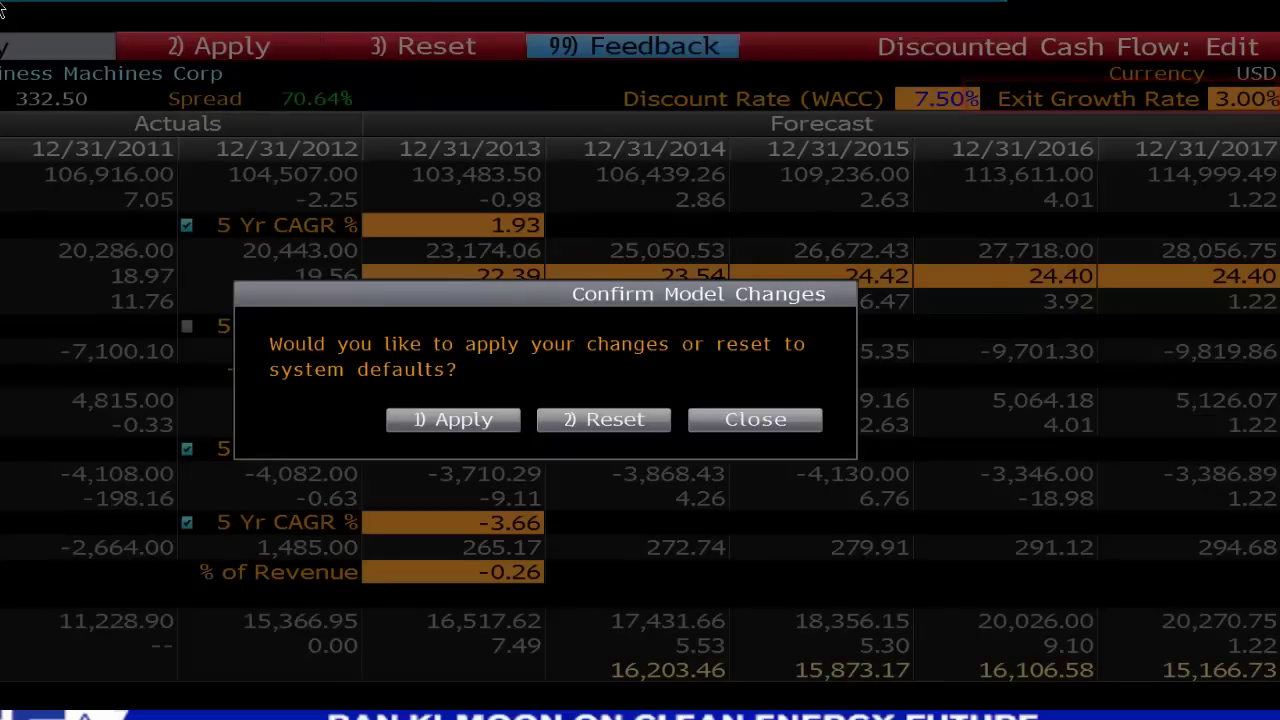
pyautogui.click(590, 422)
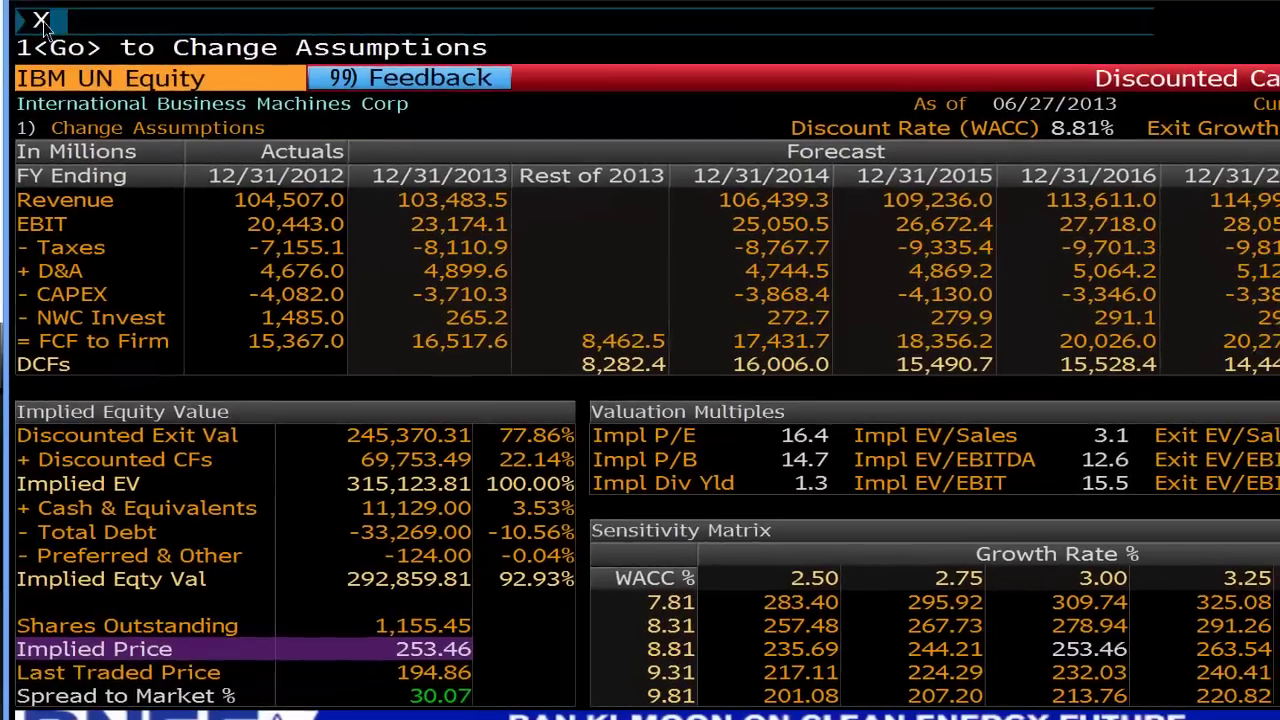
# Search the XLTP template library for 'dcf' and page to the XDCF.xls Discounted Cashflow Analysis template.
pyautogui.write('XLTP')
pyautogui.press('Return')
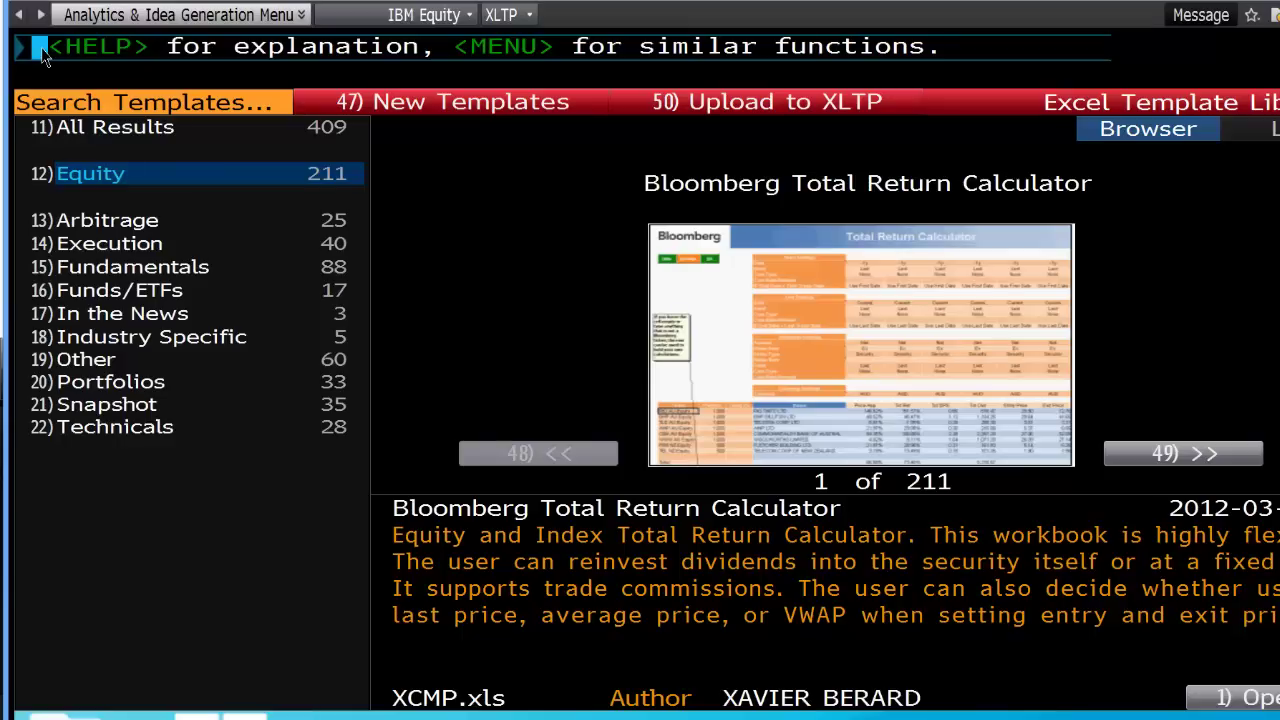
pyautogui.click(64, 114)
pyautogui.write('dcf')
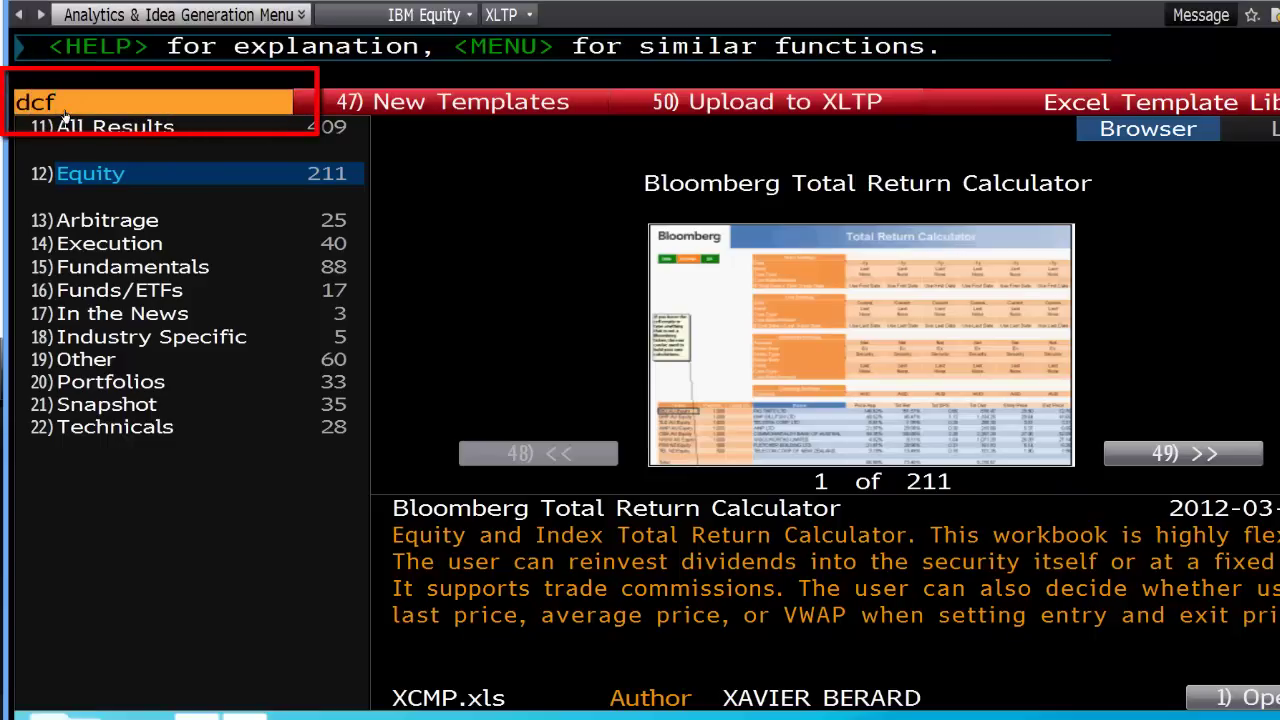
pyautogui.press('Return')
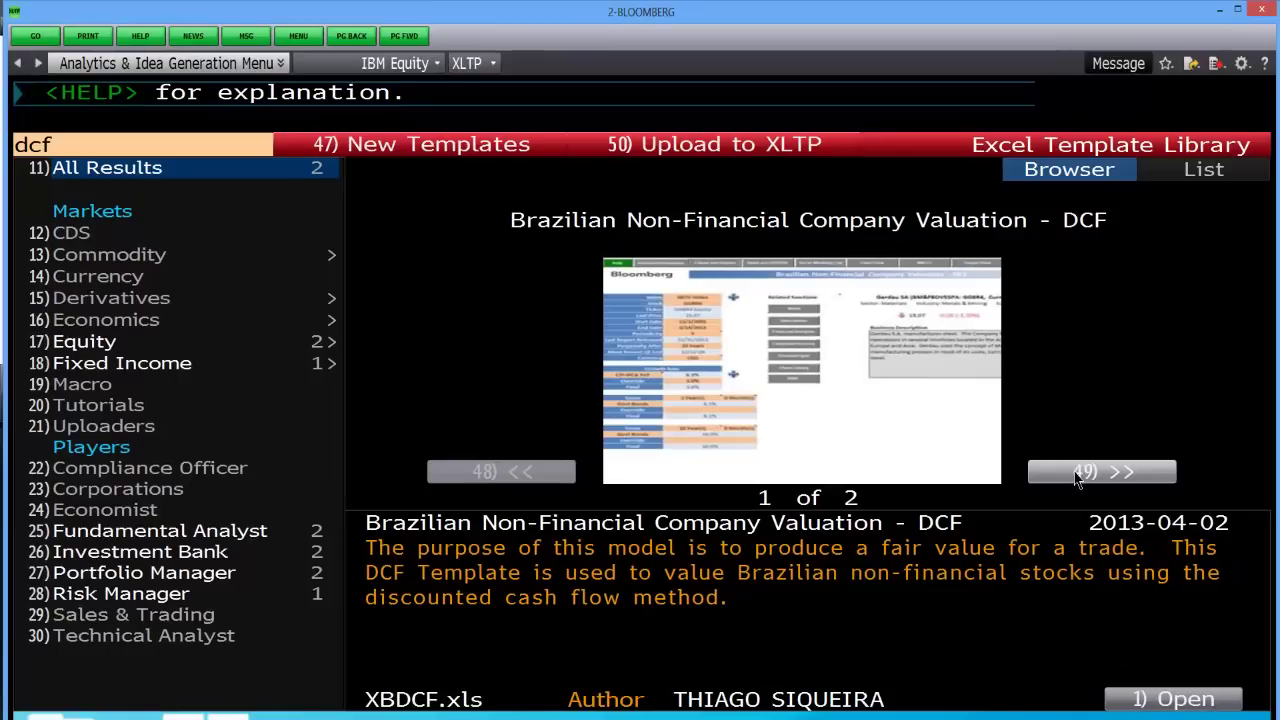
pyautogui.click(1076, 474)
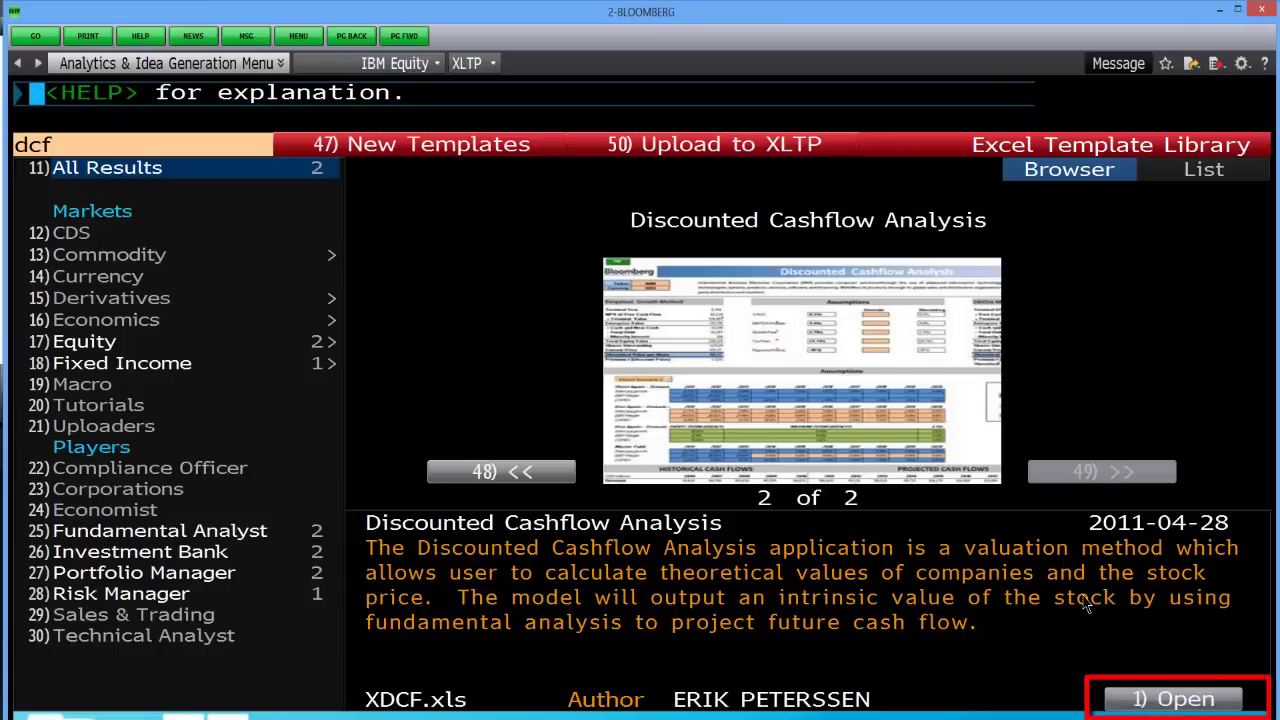
# Open the XDCF.xls template and switch to its Excel workbook, populated for DIS US.
pyautogui.click(1160, 699)
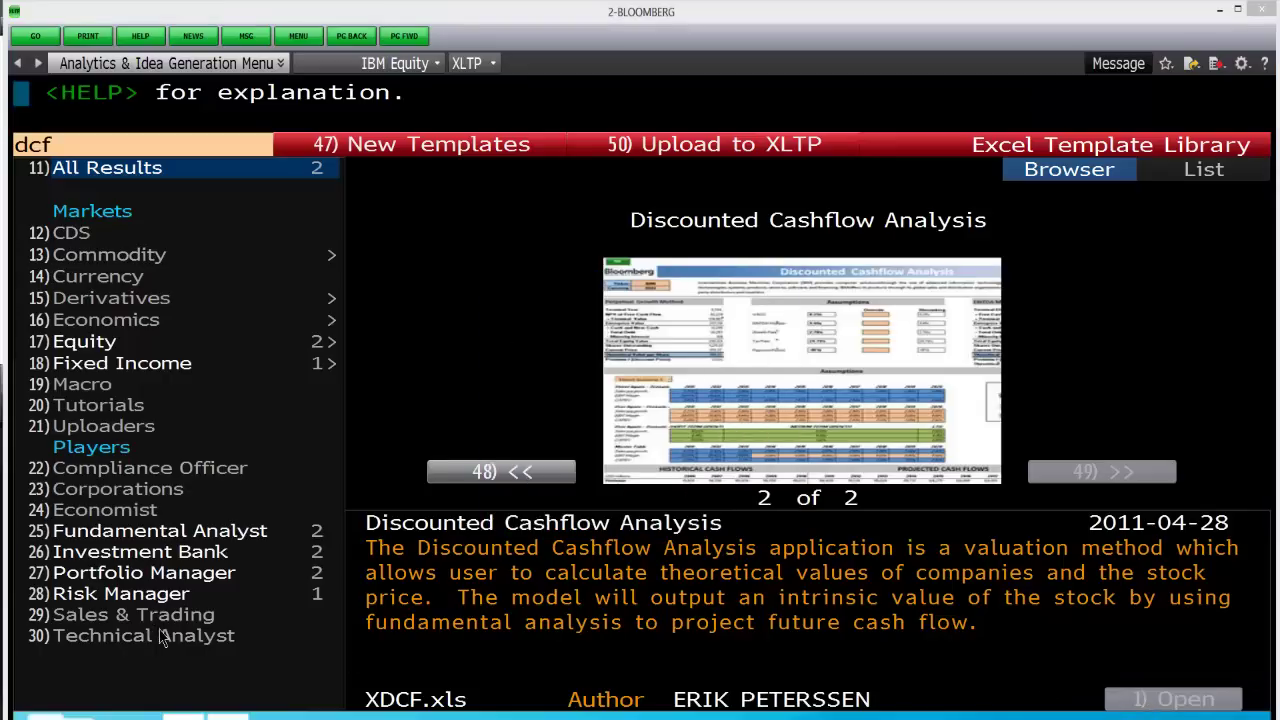
pyautogui.moveTo(236, 716)
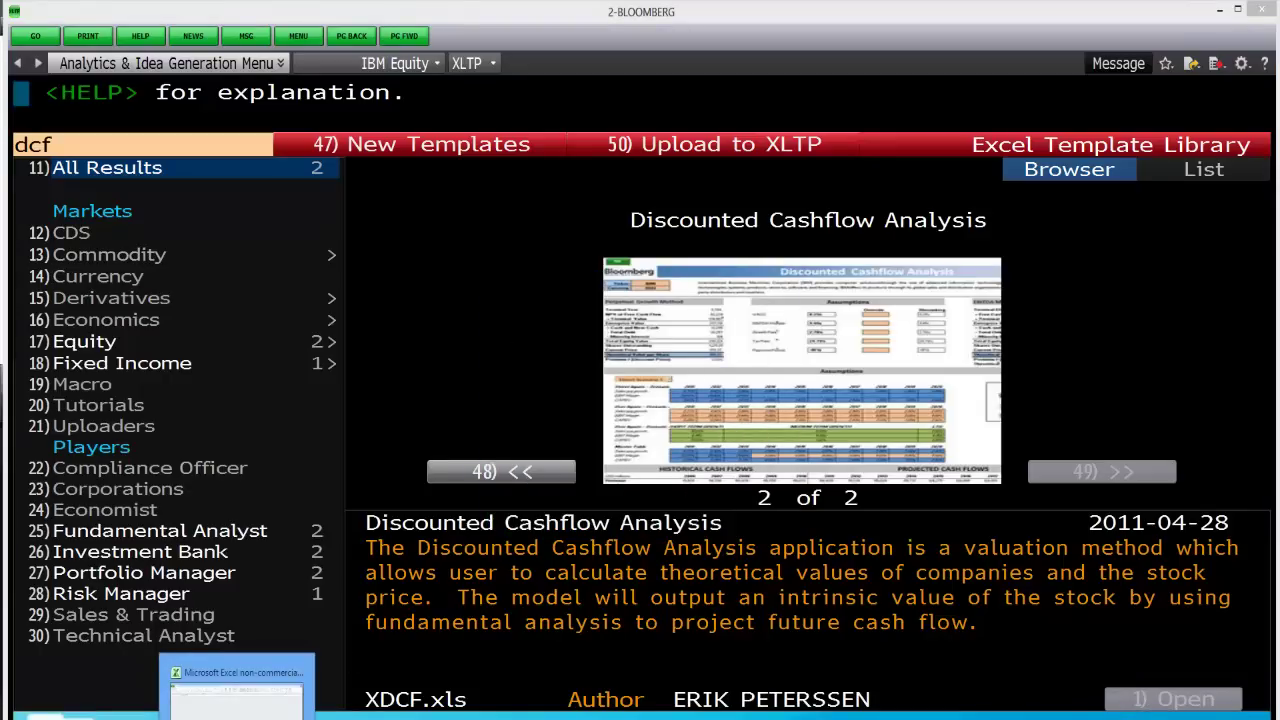
pyautogui.click(236, 686)
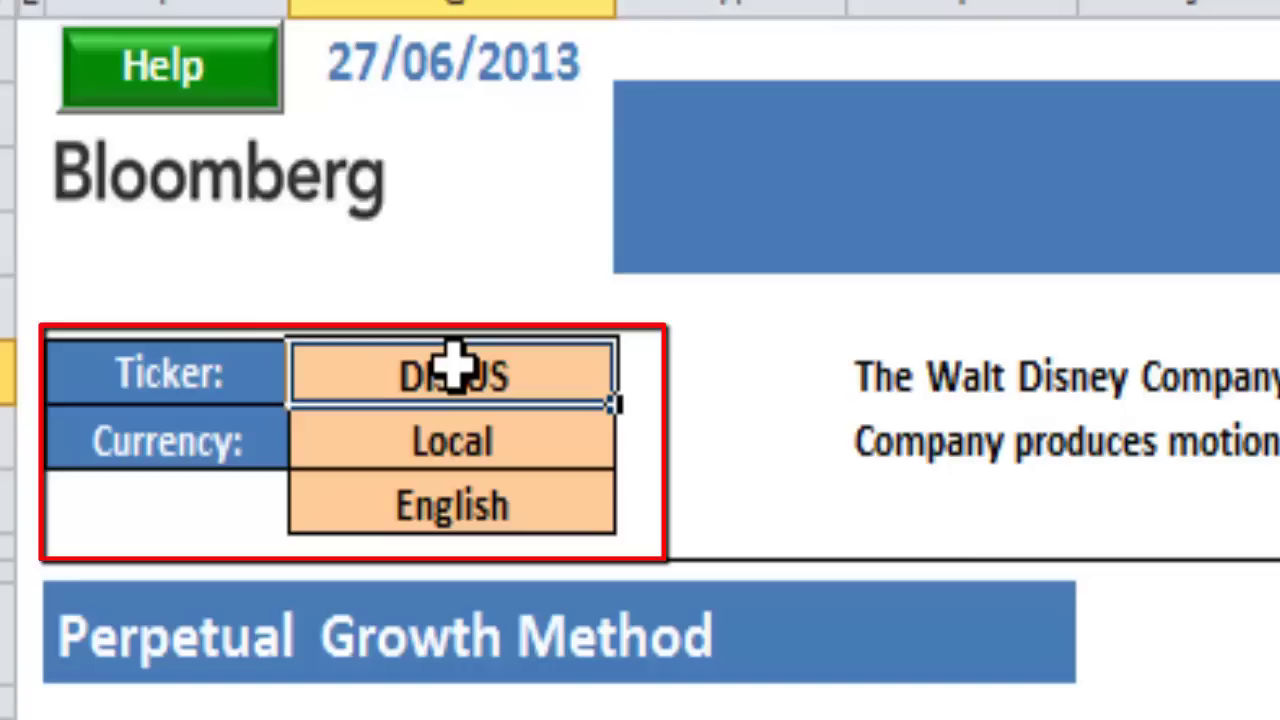
# Replace the DIS US ticker with 'ibm un', loading IBM's 8.81% WACC and 194.86 current price.
pyautogui.press('BackSpace')
pyautogui.write('ibm un')
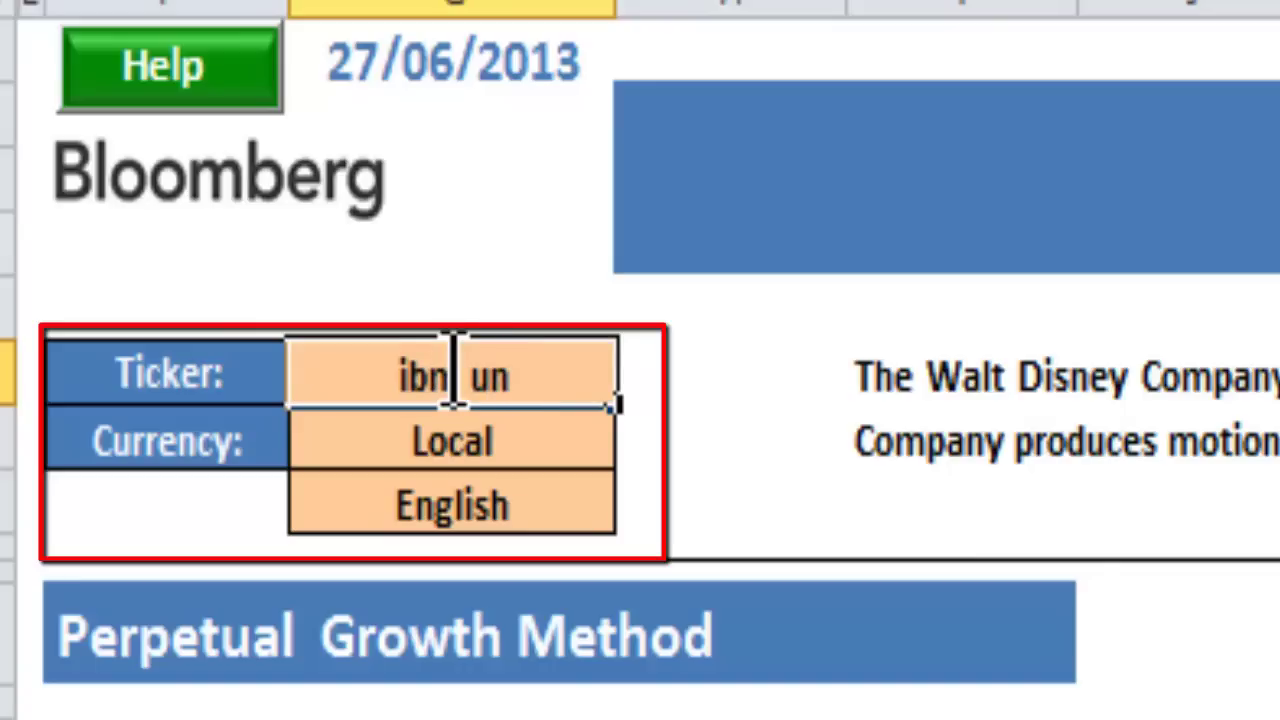
pyautogui.press('Return')
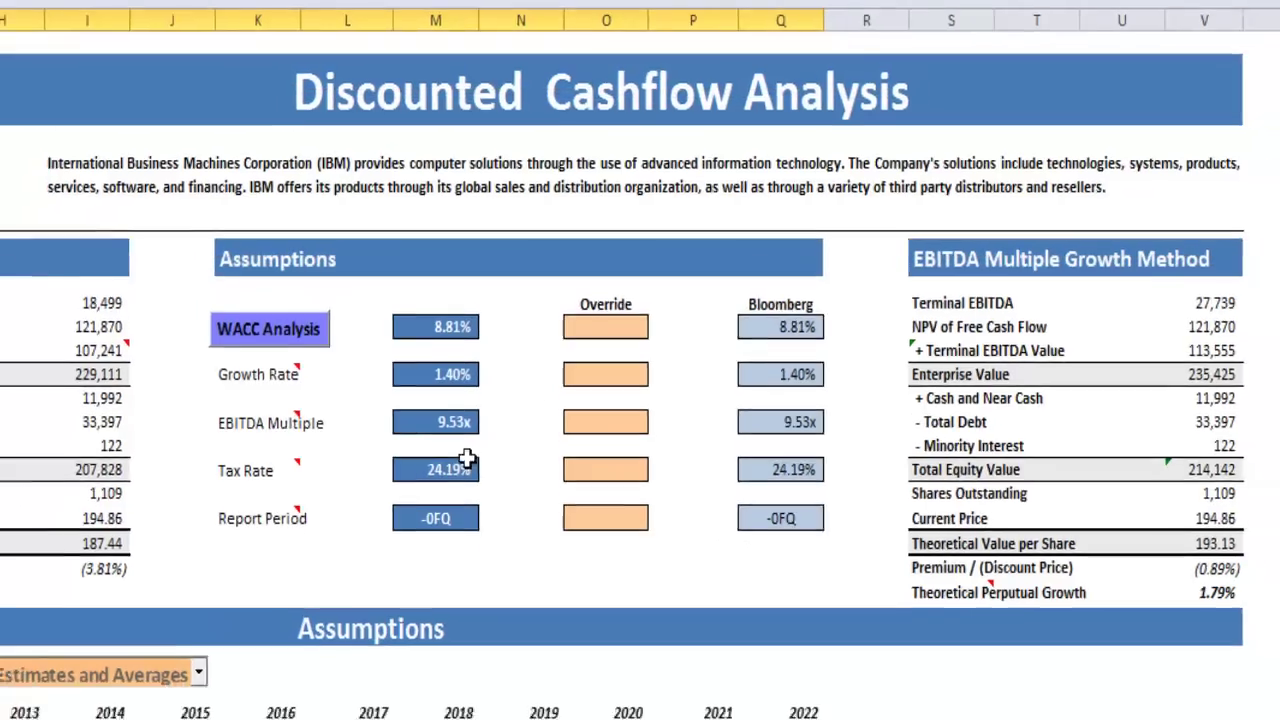
pyautogui.scroll(-2, 268, 366)
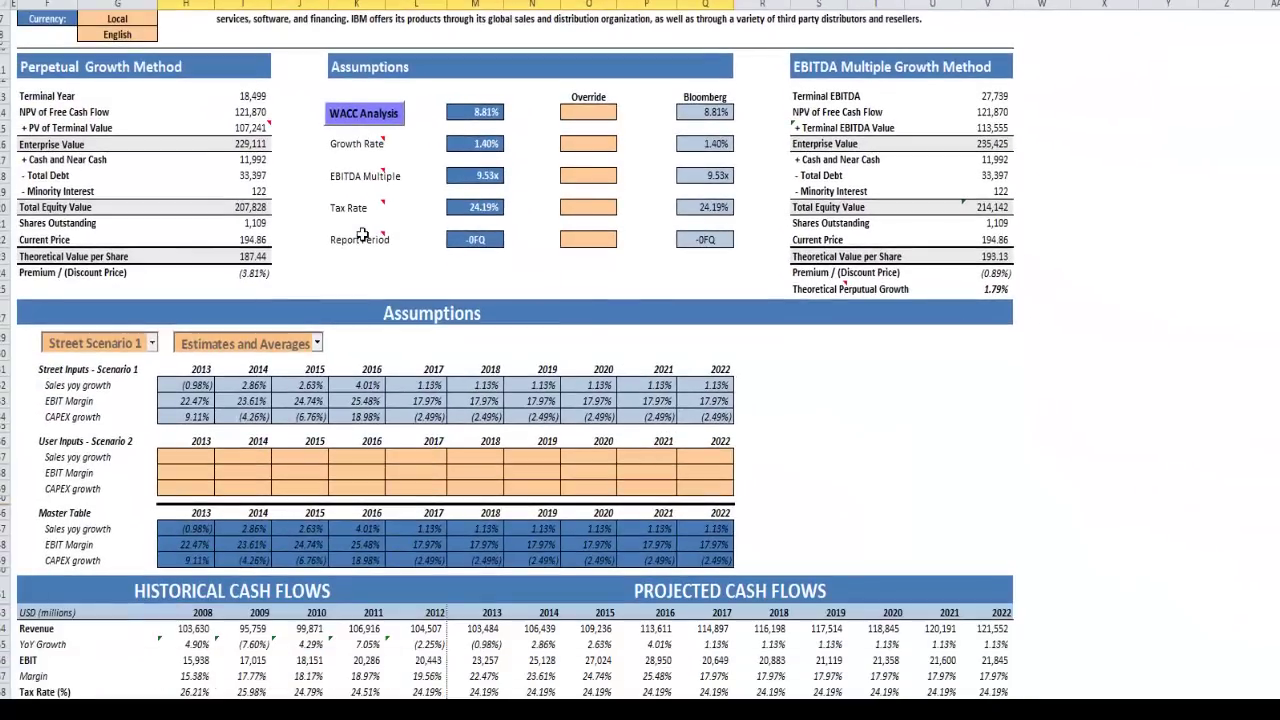
pyautogui.scroll(2, 362, 234)
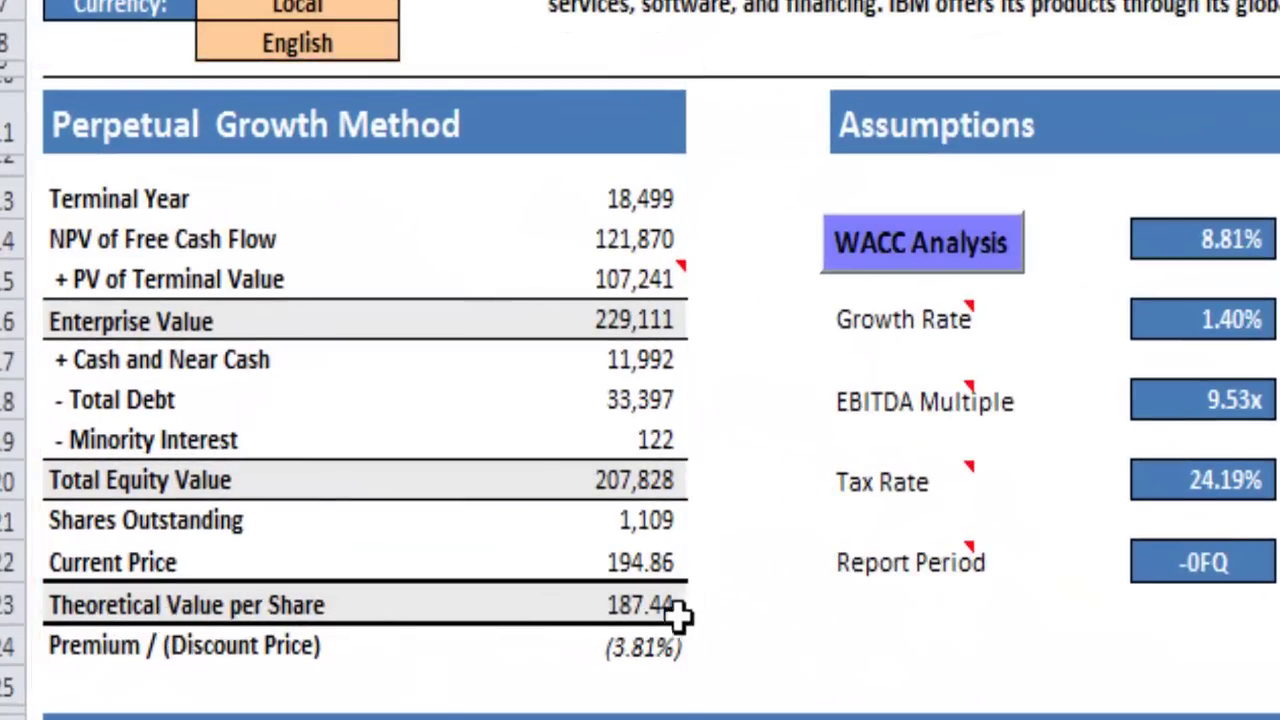
pyautogui.click(617, 610)
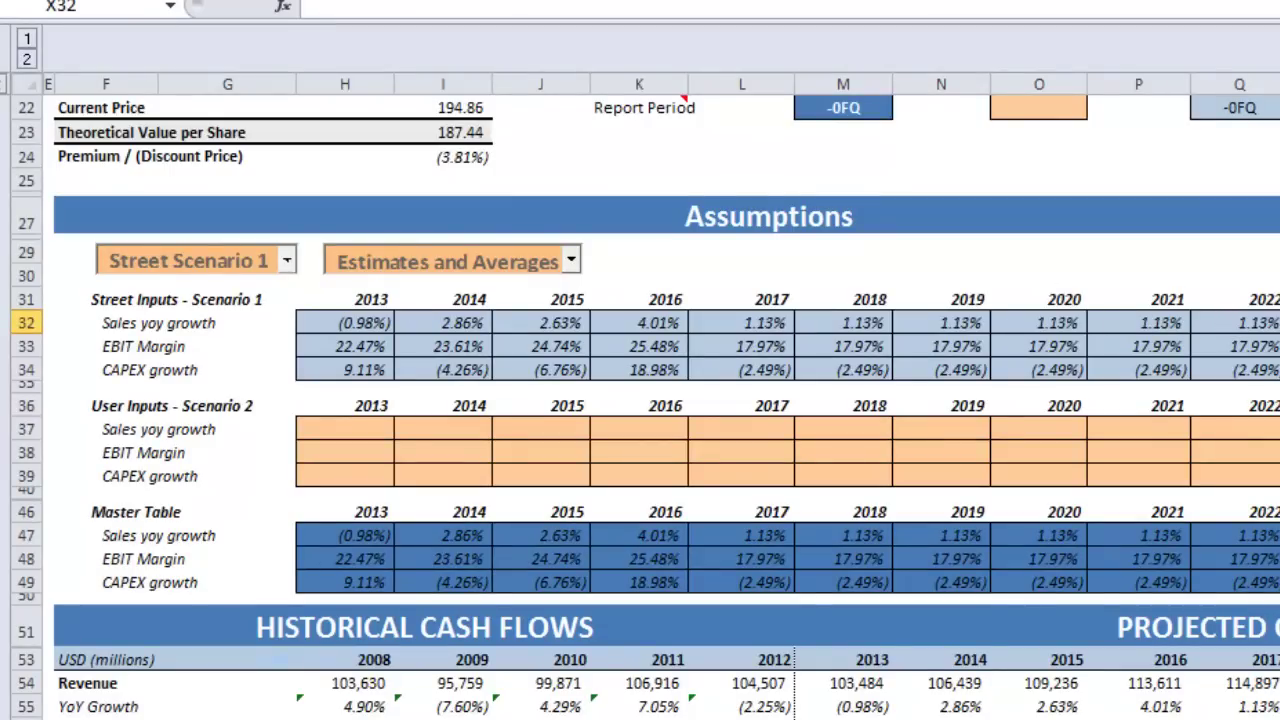
pyautogui.scroll(-2, 660, 430)
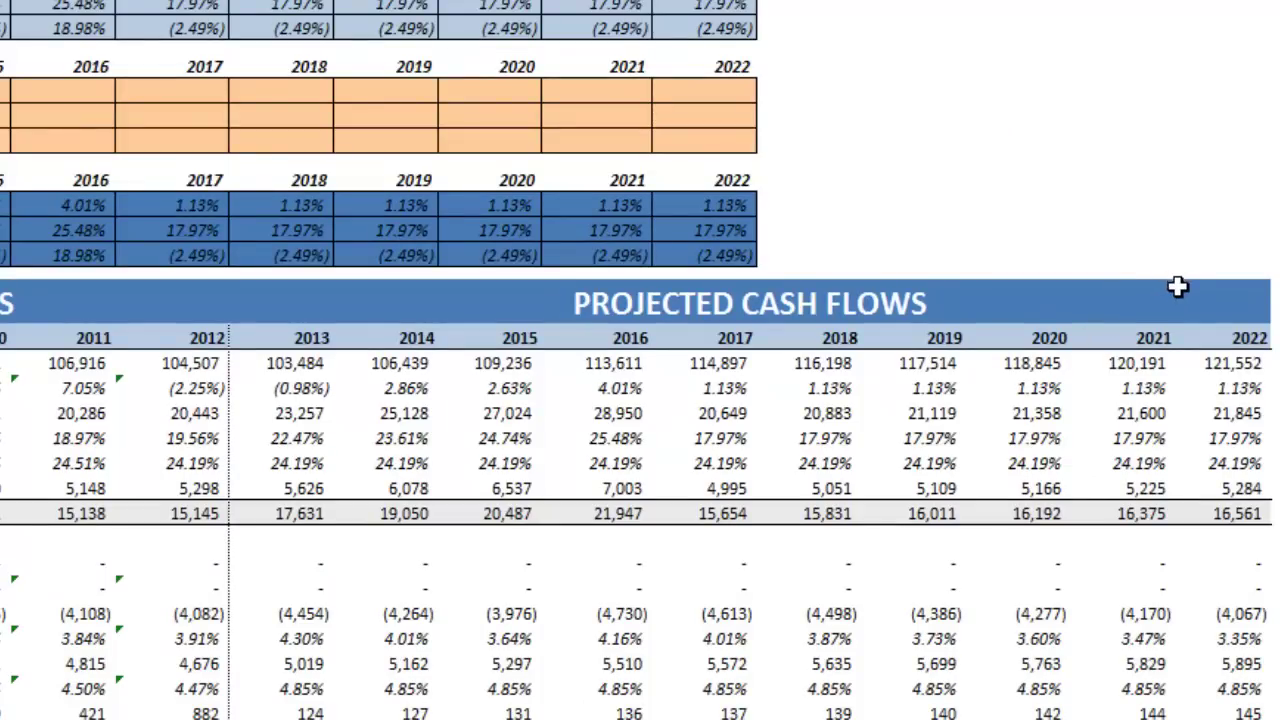
pyautogui.doubleClick(1038, 405)
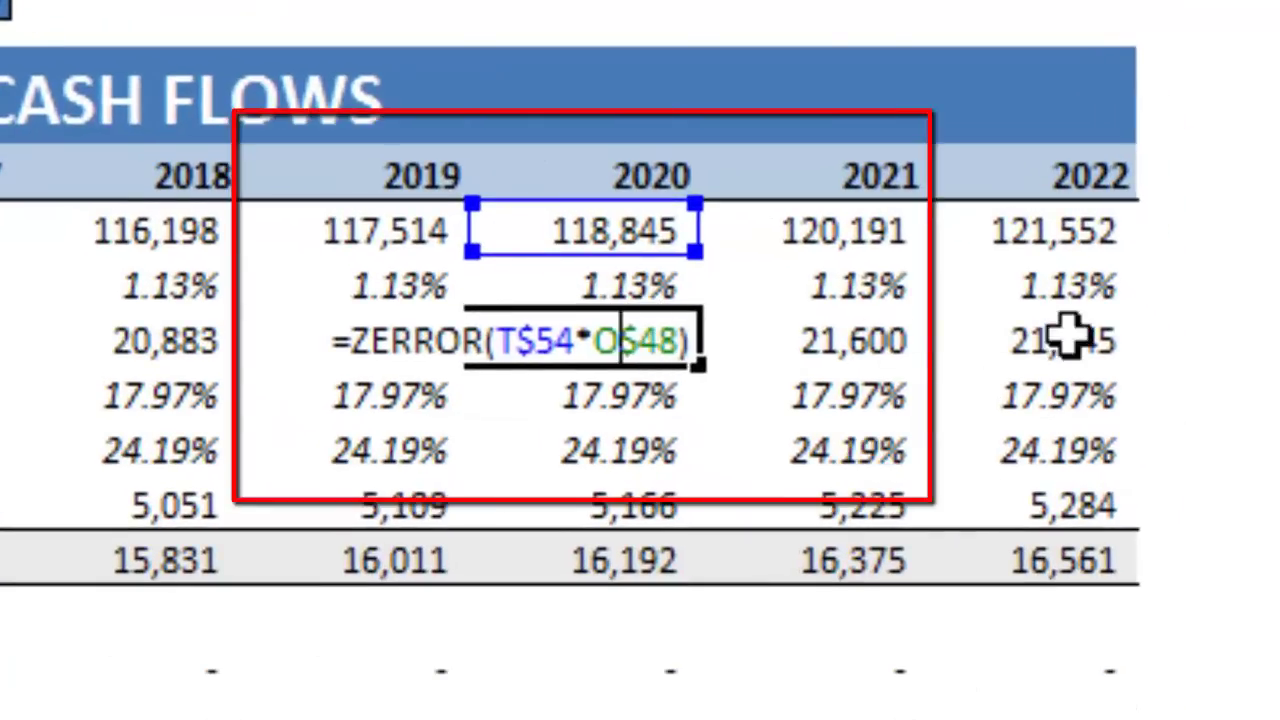
pyautogui.press('Escape')
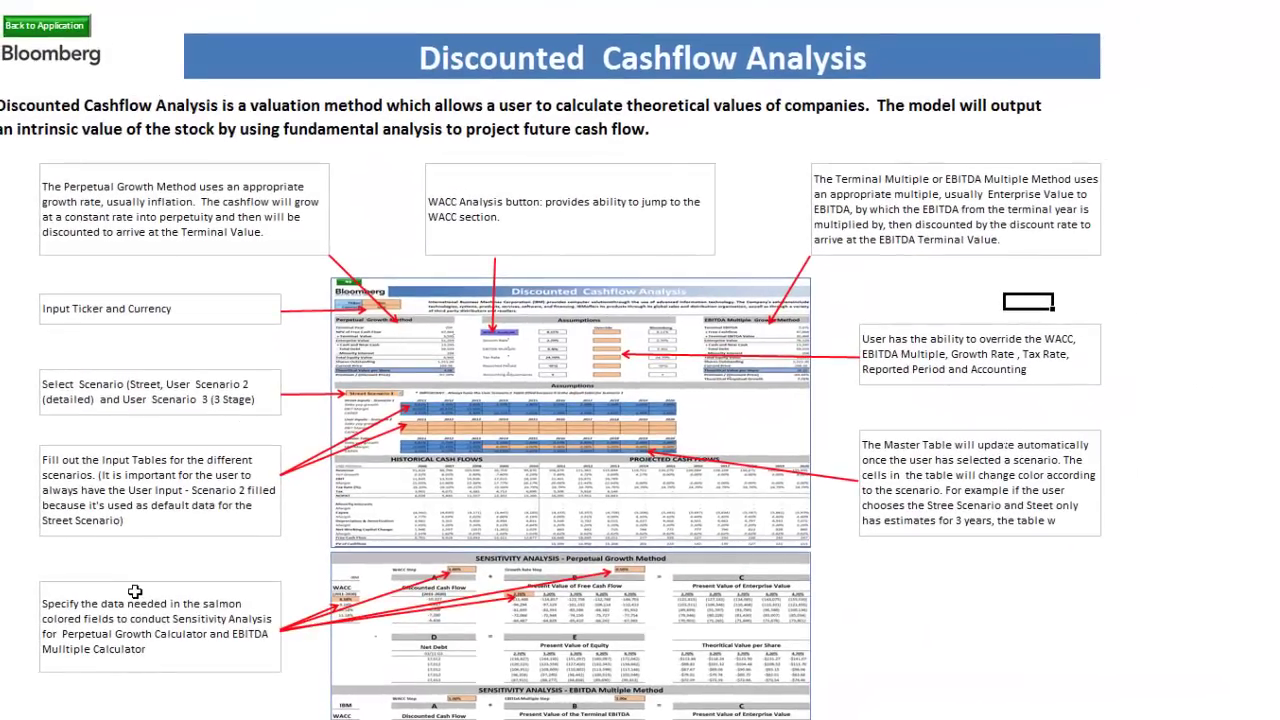
pyautogui.scroll(-2, 135, 592)
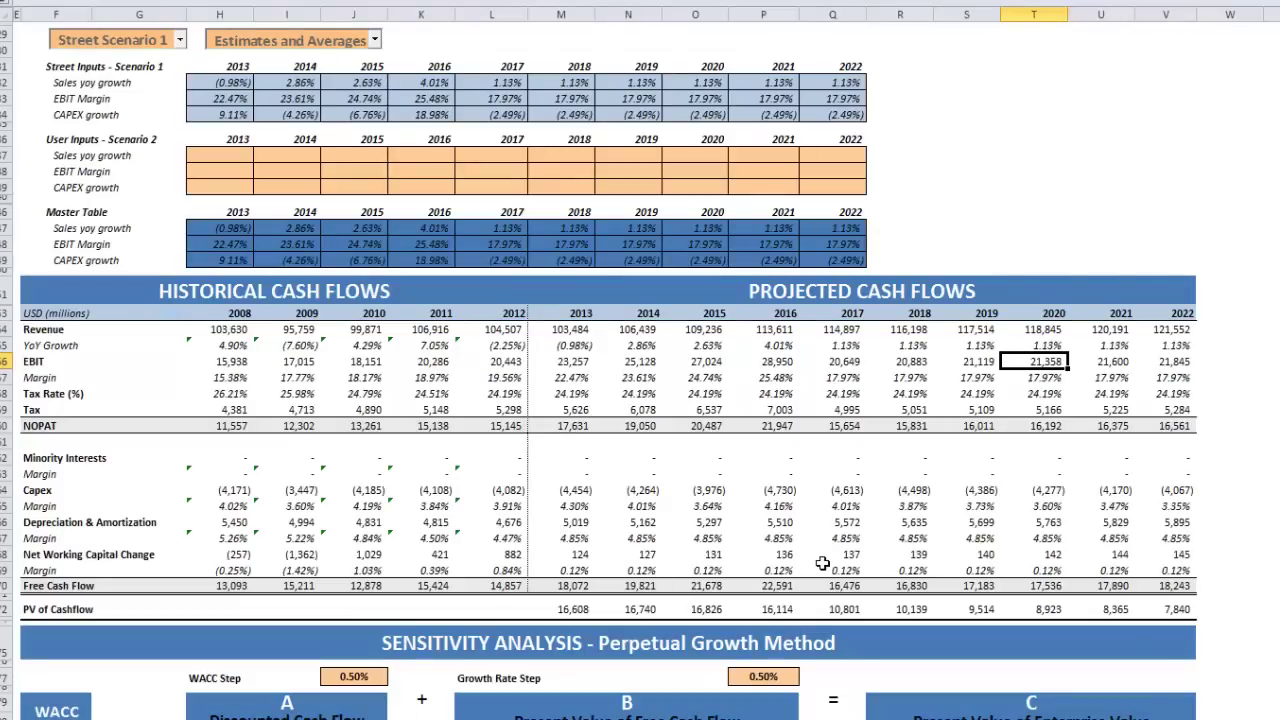
pyautogui.click(164, 537)
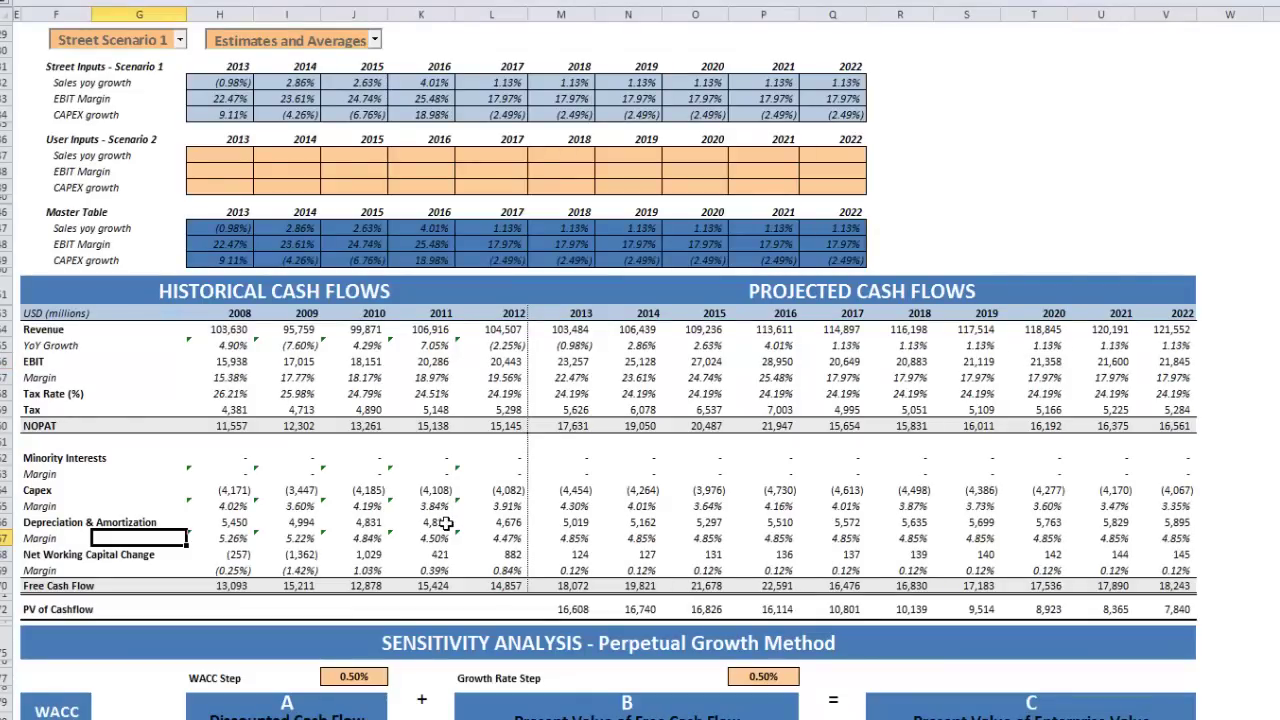
pyautogui.scroll(-1, 445, 523)
pyautogui.scroll(-7, 445, 523)
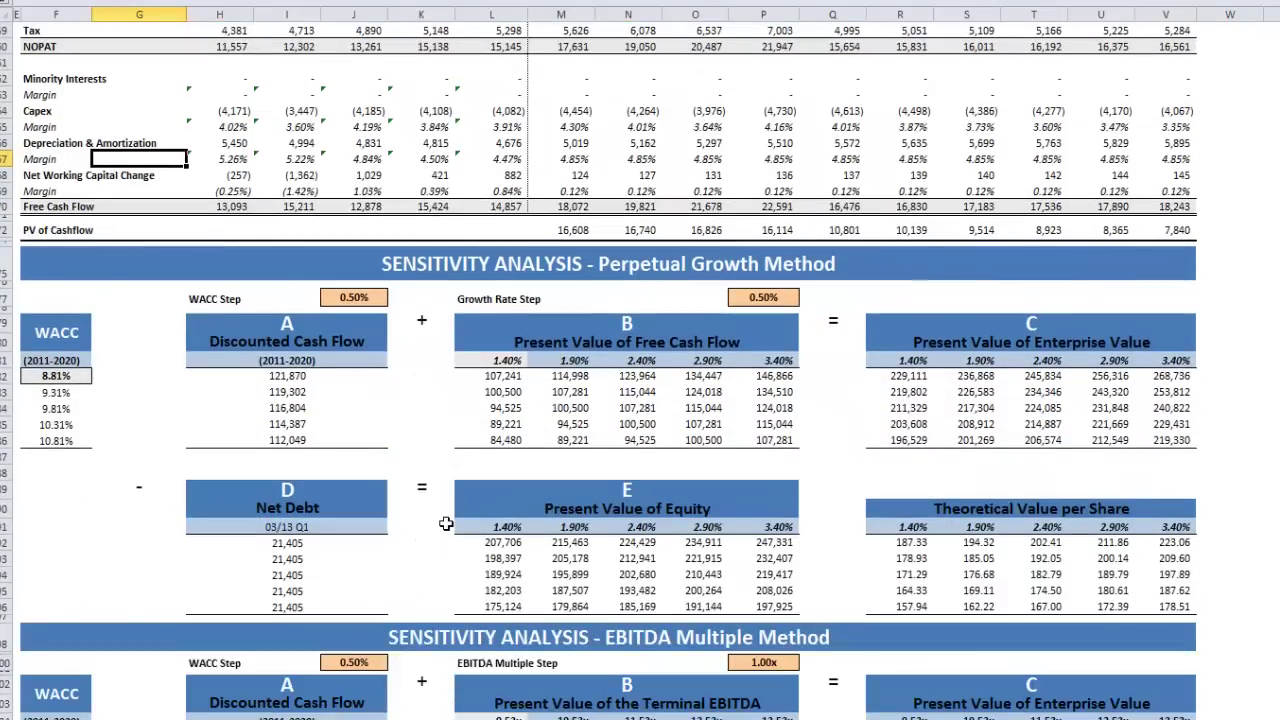
pyautogui.scroll(-3, 445, 523)
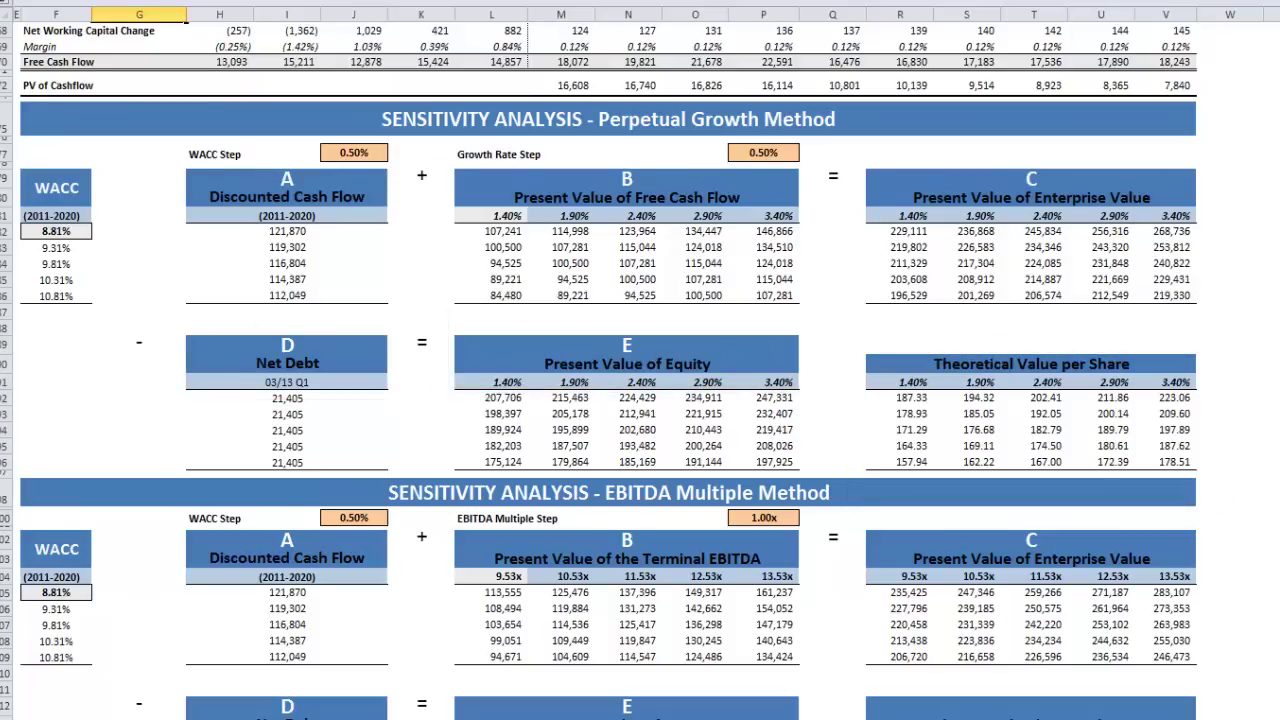
pyautogui.scroll(-1, 609, 370)
pyautogui.scroll(-5, 708, 229)
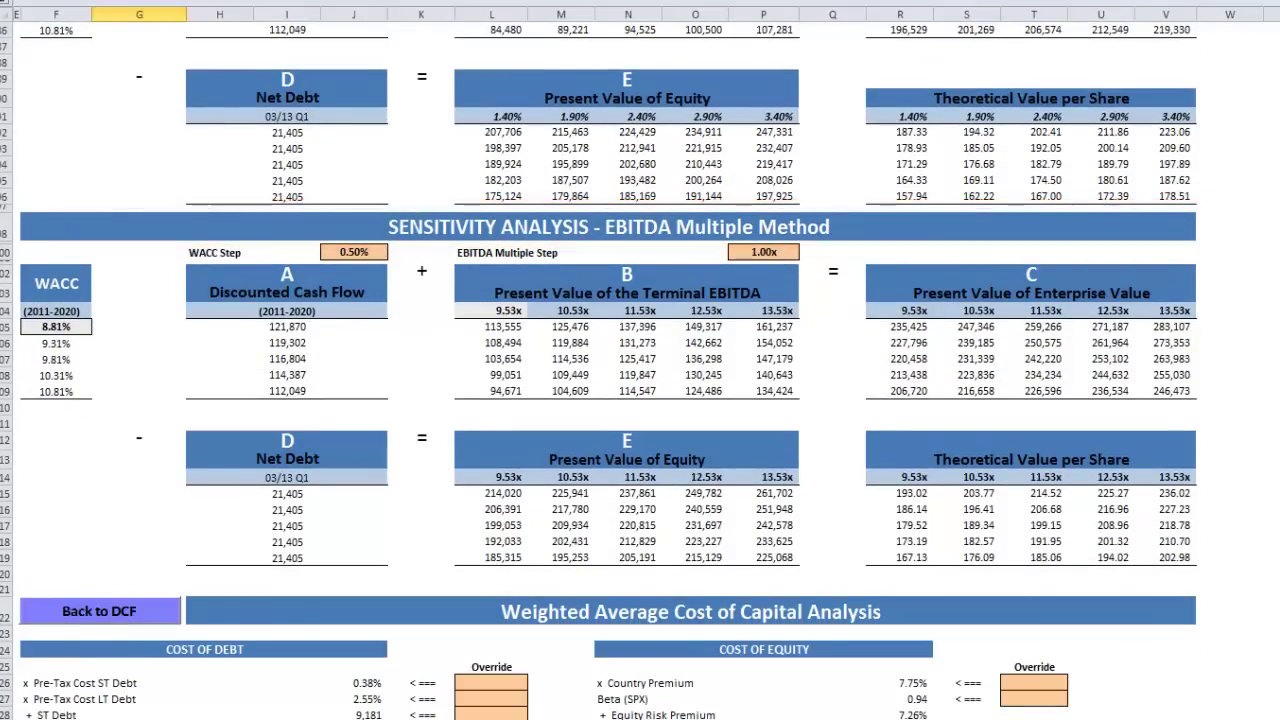
pyautogui.scroll(20, 608, 370)
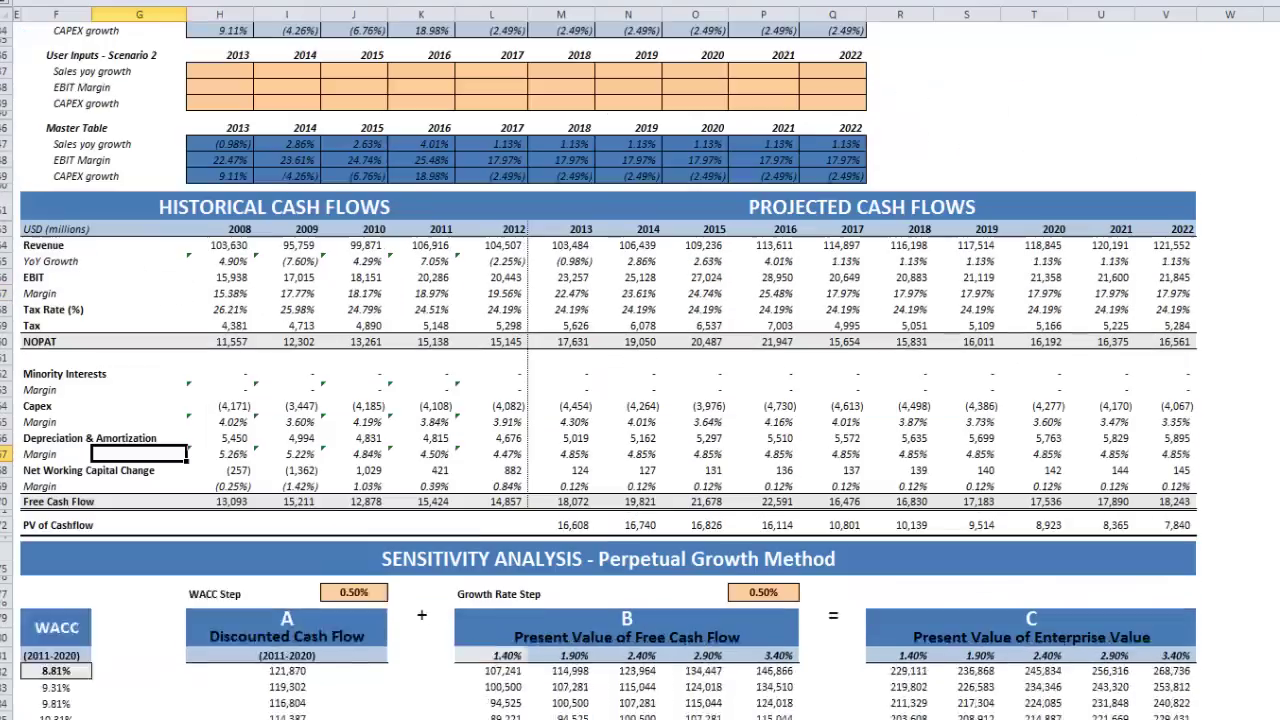
pyautogui.scroll(3, 640, 360)
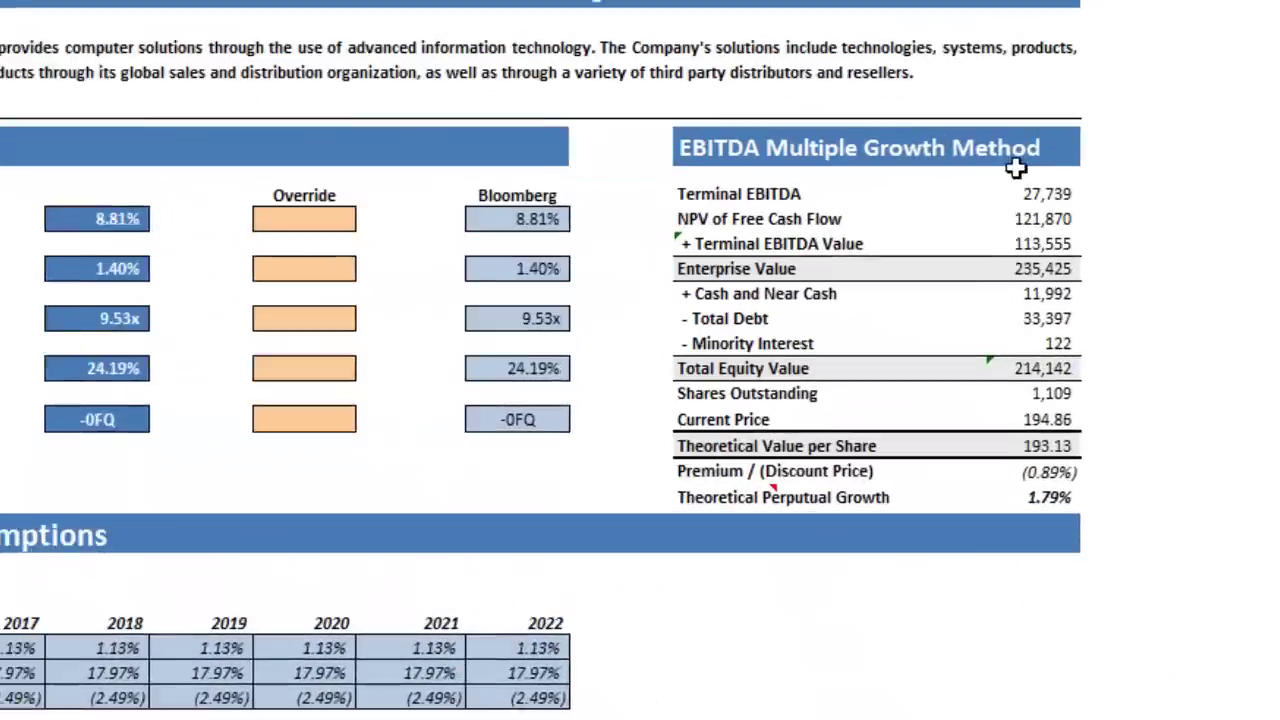
pyautogui.scroll(-20, 1228, 470)
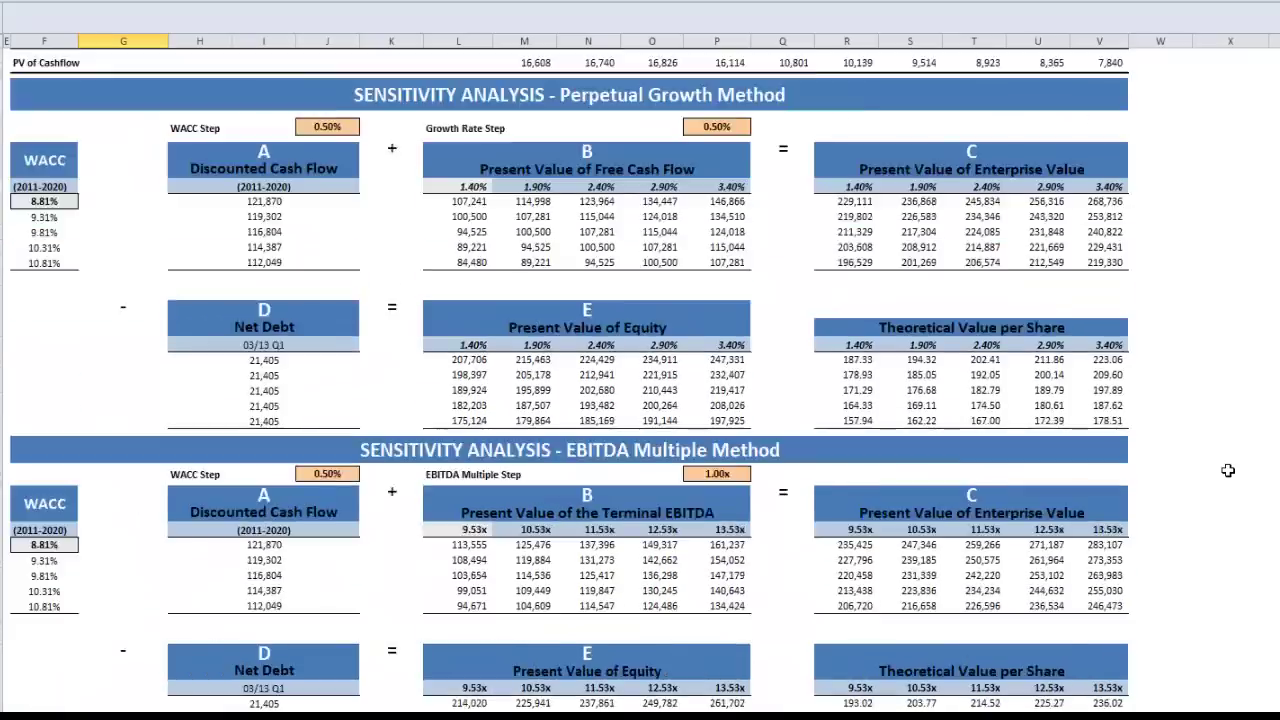
pyautogui.scroll(-15, 1228, 470)
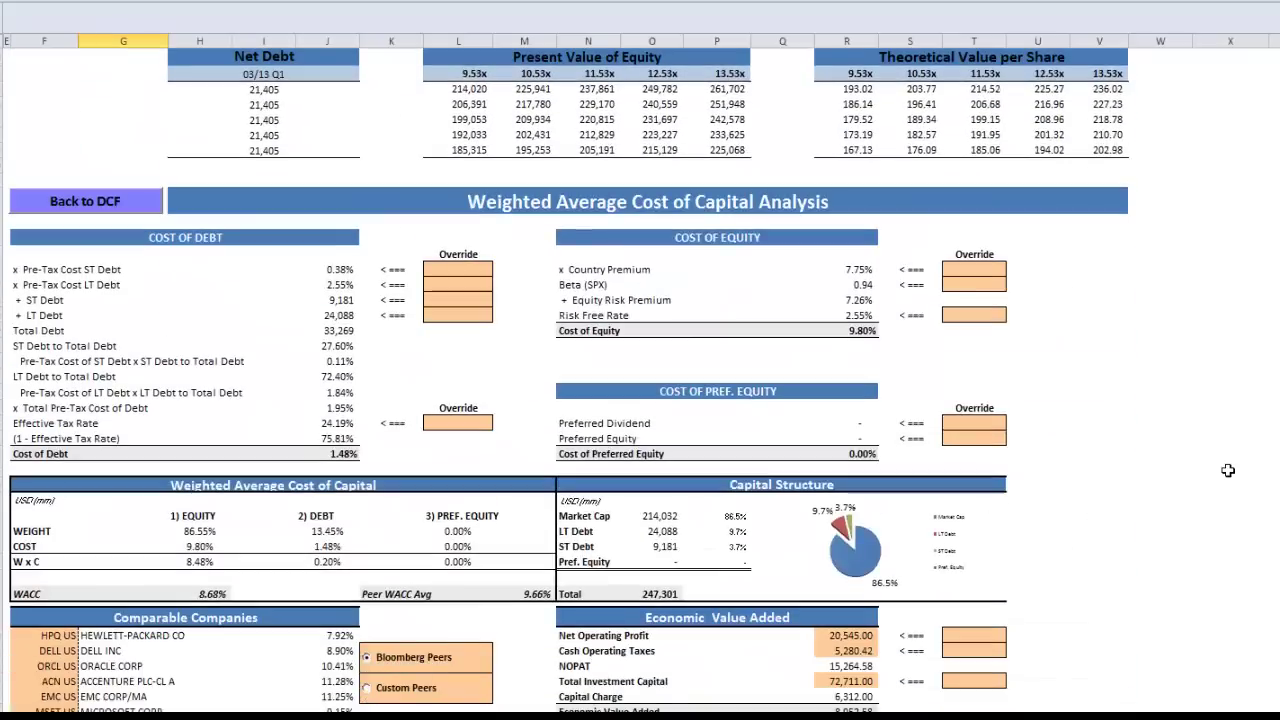
pyautogui.scroll(-1, 1228, 470)
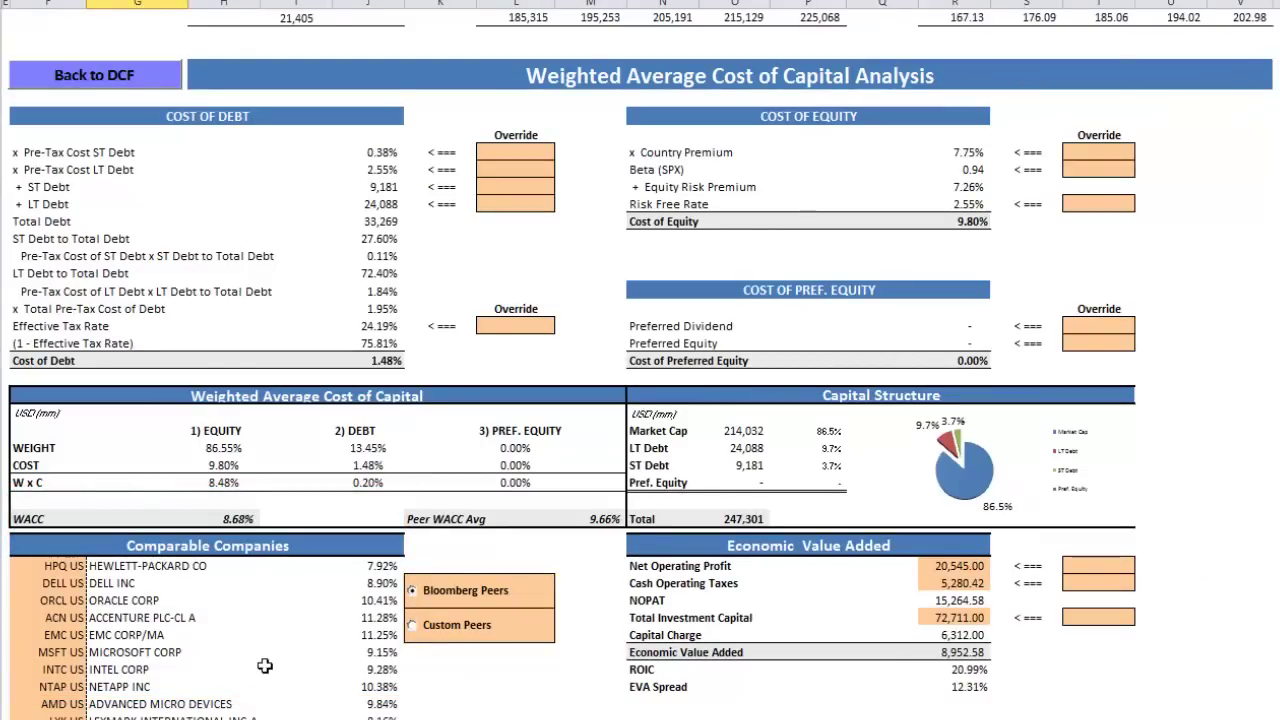
pyautogui.scroll(-7, 1020, 653)
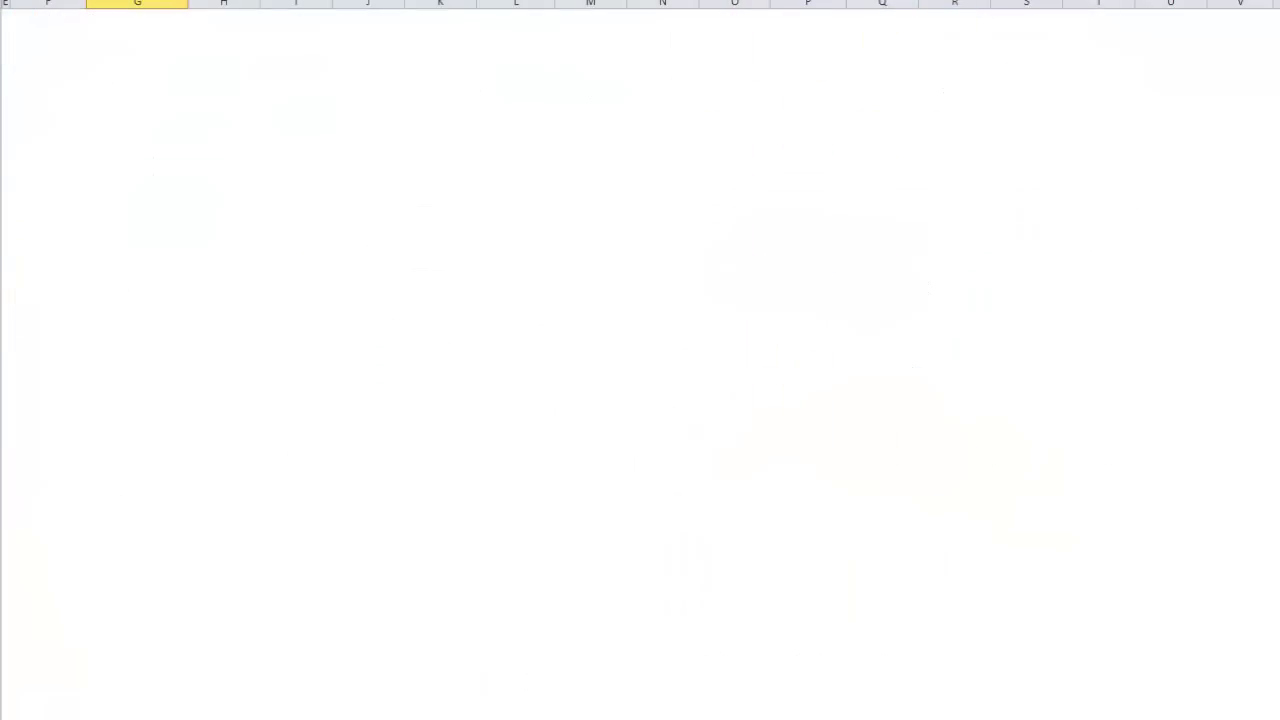
pyautogui.scroll(20, 640, 400)
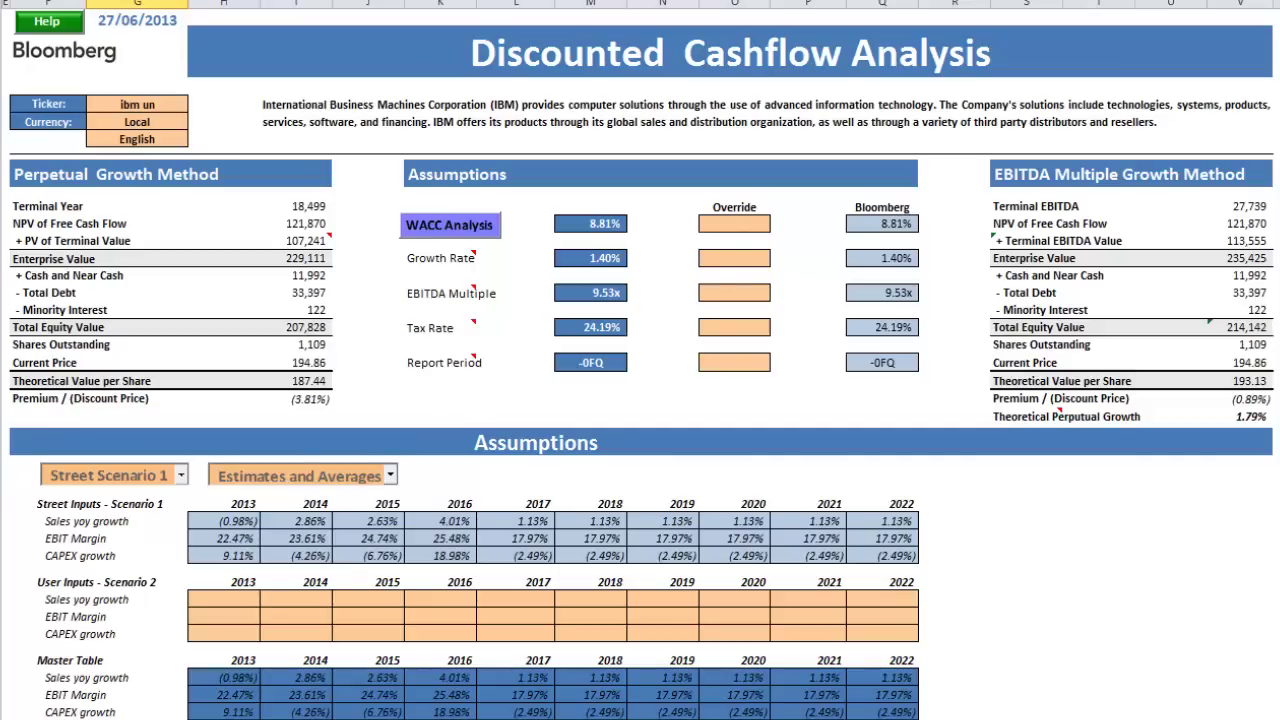
pyautogui.scroll(-4, 640, 400)
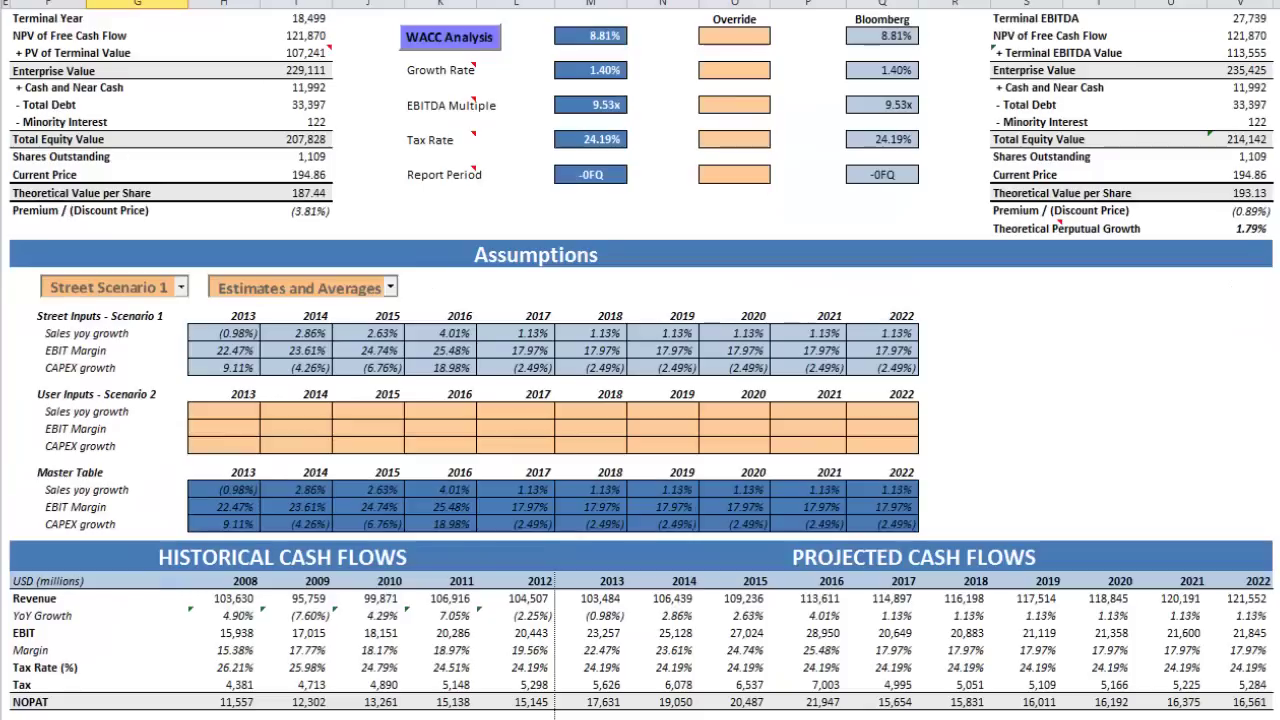